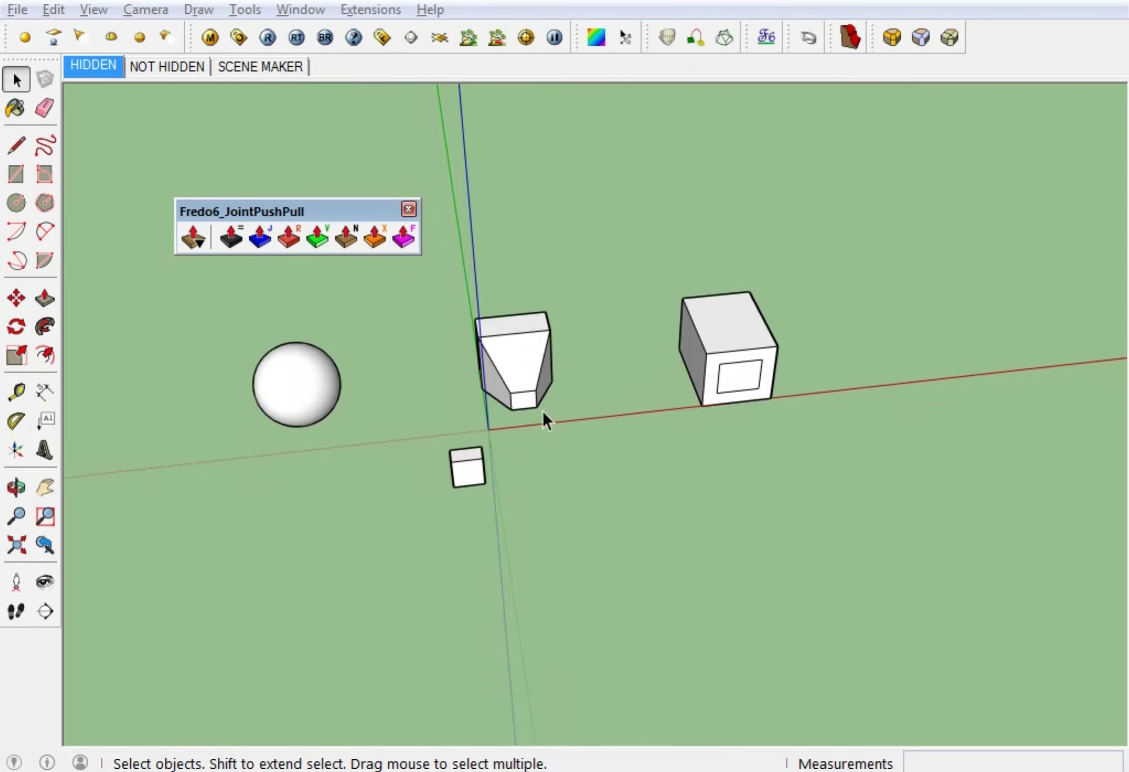
# Extrude the tapered box's small end face with Vector Push Pull into a long beam reaching the cube.
pyautogui.scroll(2, 529, 403)
pyautogui.scroll(1, 495, 385)
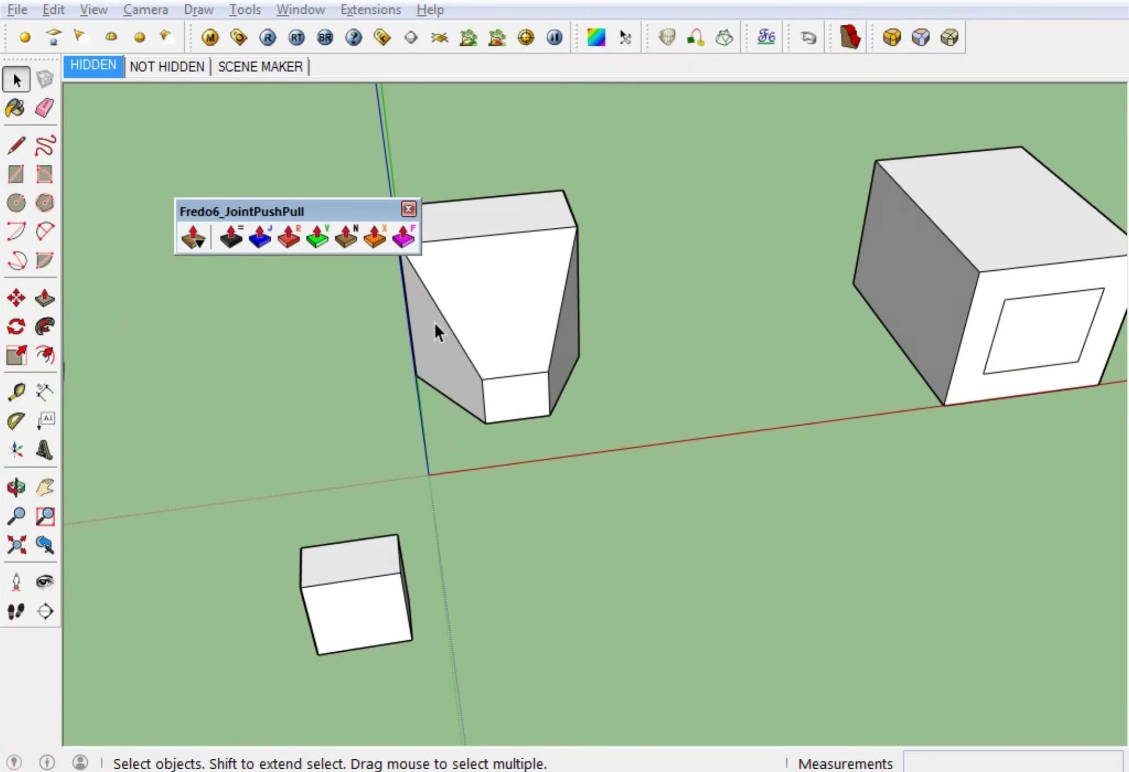
pyautogui.click(317, 242)
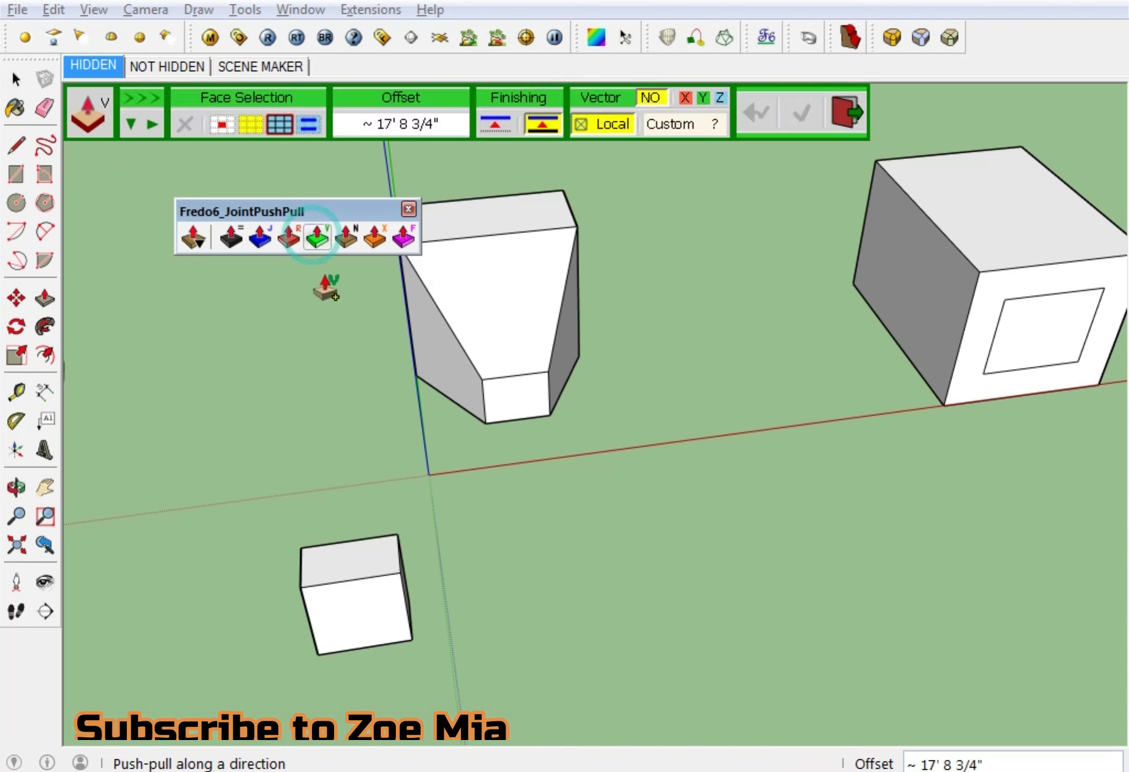
pyautogui.press('space')
pyautogui.click(510, 393)
pyautogui.click(316, 241)
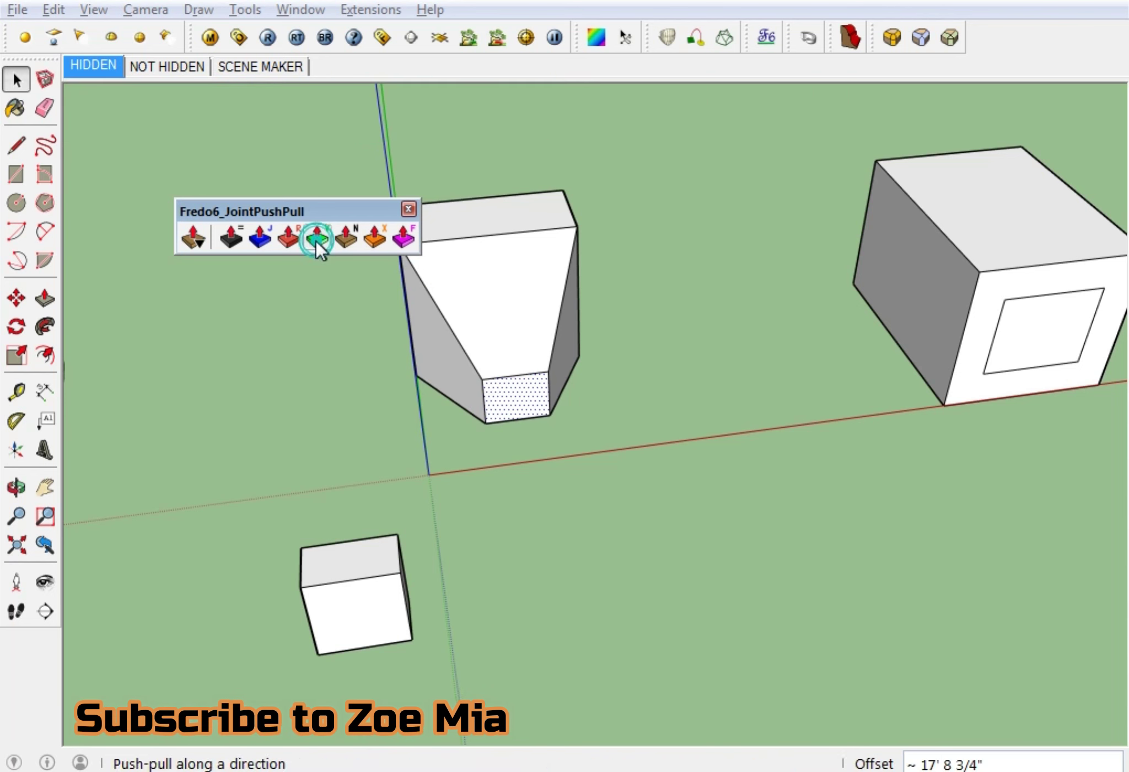
pyautogui.click(502, 408)
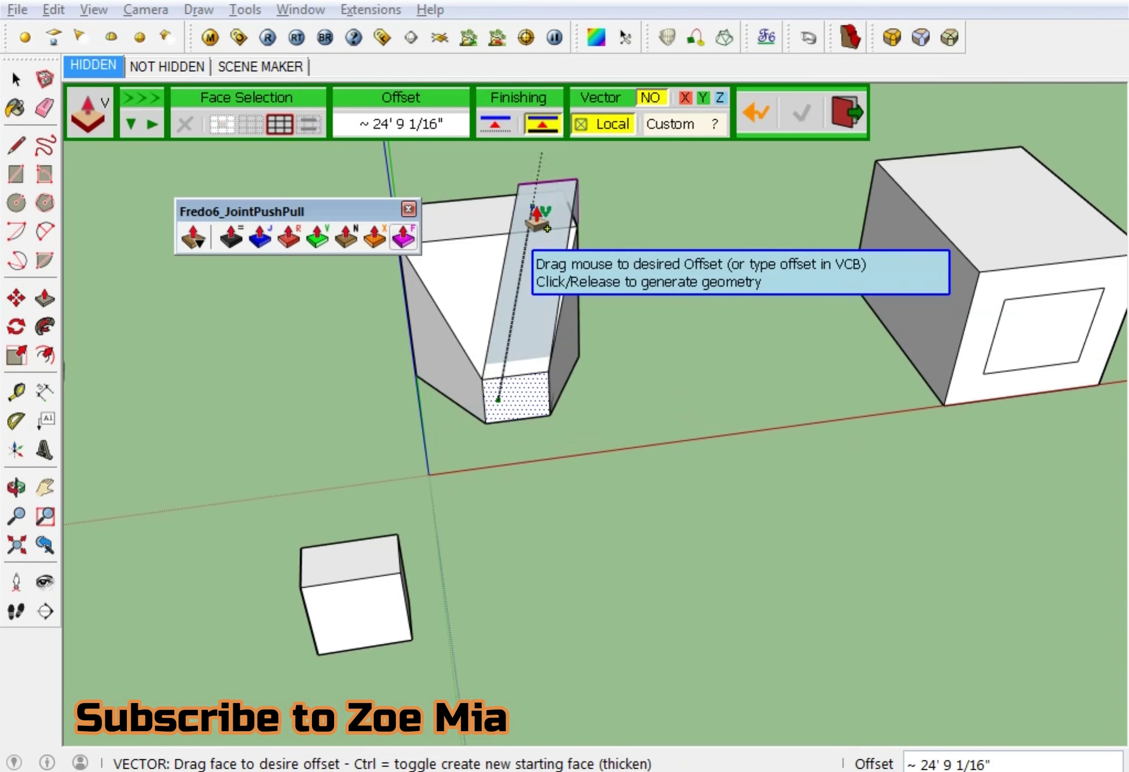
pyautogui.moveTo(558, 612)
pyautogui.mouseDown(button='middle')
pyautogui.moveTo(511, 292)
pyautogui.moveTo(532, 479)
pyautogui.mouseUp(button='middle')
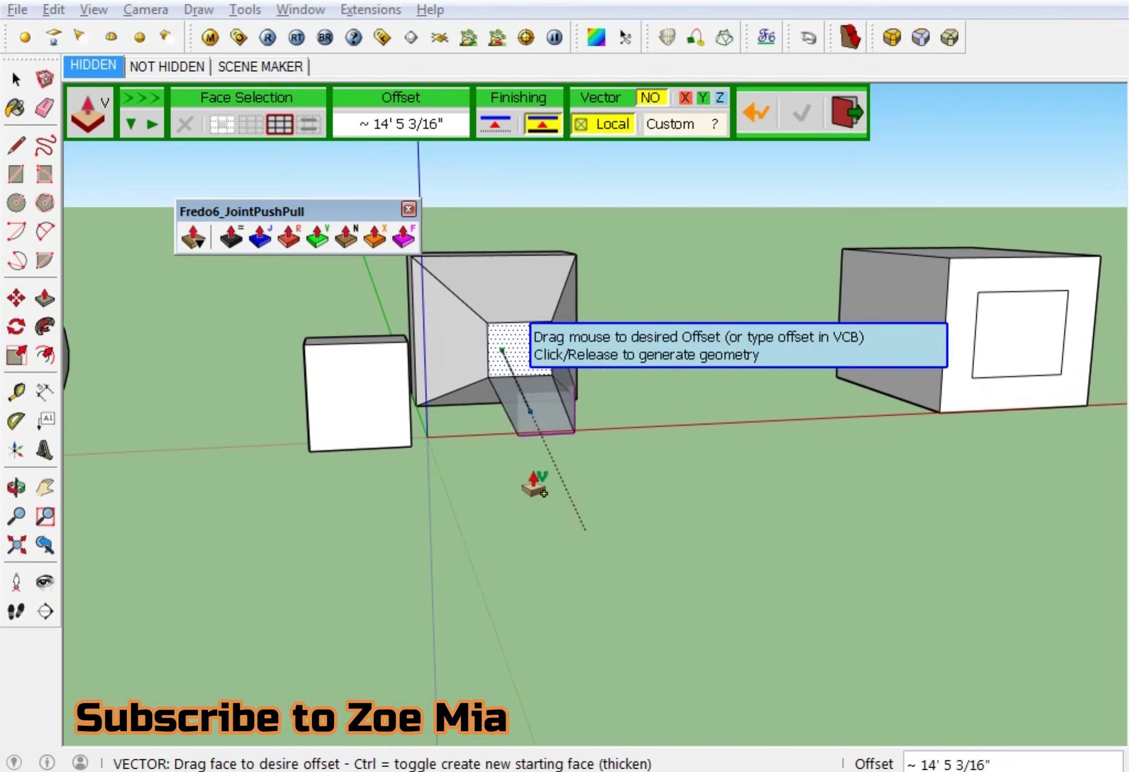
pyautogui.moveTo(512, 604)
pyautogui.mouseDown(button='middle')
pyautogui.moveTo(952, 654)
pyautogui.moveTo(874, 478)
pyautogui.moveTo(978, 428)
pyautogui.moveTo(1013, 584)
pyautogui.moveTo(975, 378)
pyautogui.moveTo(937, 323)
pyautogui.moveTo(802, 441)
pyautogui.moveTo(788, 478)
pyautogui.mouseUp(button='middle')
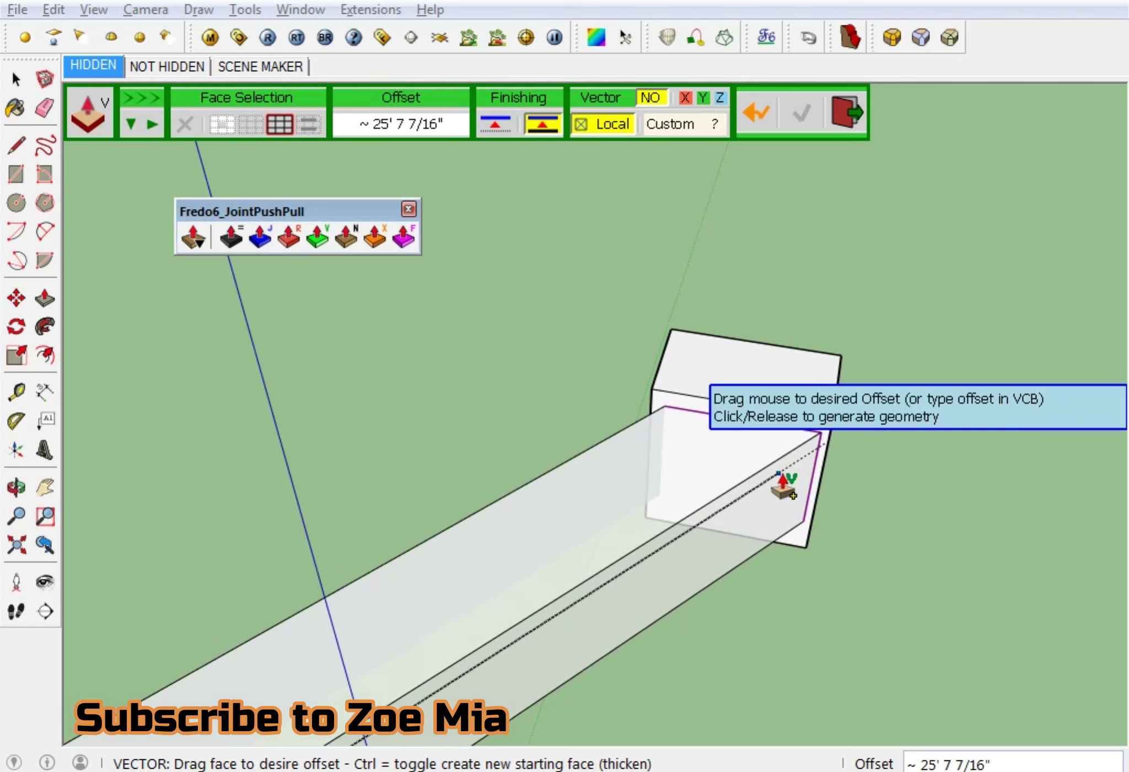
pyautogui.click(777, 488)
pyautogui.press('space')
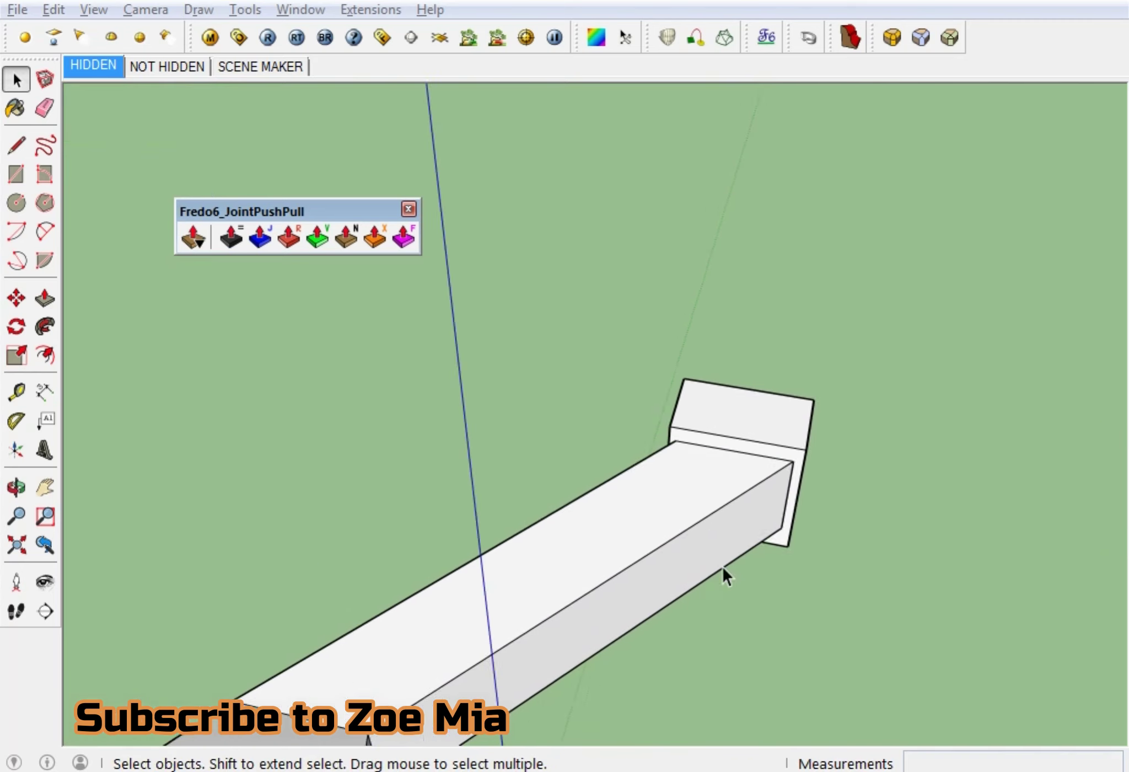
# Orbit to the sphere and turn on View > Hidden Geometry to expose its facets.
pyautogui.press('o')
pyautogui.moveTo(814, 605); pyautogui.dragTo(329, 204)
pyautogui.moveTo(330, 204)
pyautogui.mouseDown(button='middle')
pyautogui.moveTo(557, 560)
pyautogui.moveTo(181, 756)
pyautogui.moveTo(395, 749)
pyautogui.moveTo(247, 607)
pyautogui.moveTo(360, 351)
pyautogui.mouseUp(button='middle')
pyautogui.moveTo(663, 522)
pyautogui.mouseDown(button='middle')
pyautogui.moveTo(1053, 486)
pyautogui.moveTo(801, 523)
pyautogui.moveTo(537, 354)
pyautogui.mouseUp(button='middle')
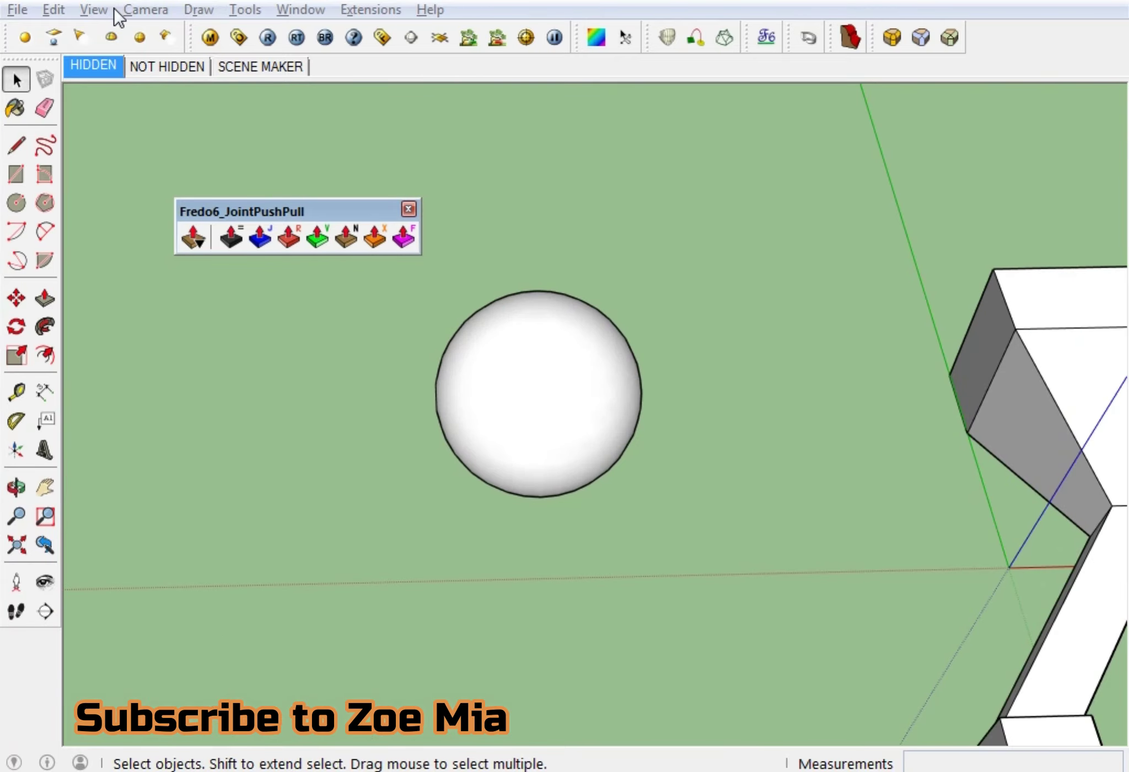
pyautogui.click(92, 10)
pyautogui.click(111, 92)
# Zoom in and select a single facet on the sphere.
pyautogui.scroll(3, 639, 347)
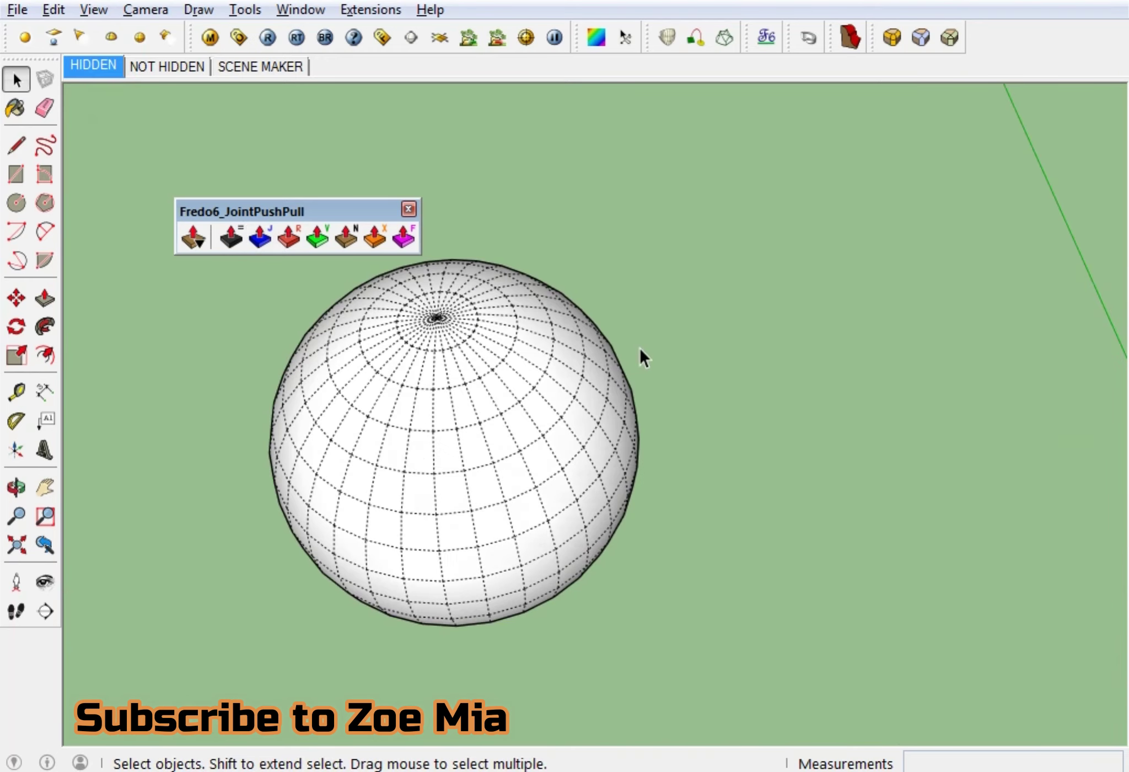
pyautogui.scroll(2, 484, 435)
pyautogui.moveTo(483, 435); pyautogui.dragTo(565, 315, button='middle')
pyautogui.click(551, 333)
pyautogui.moveTo(563, 386)
pyautogui.mouseDown(button='middle')
pyautogui.moveTo(533, 402)
pyautogui.moveTo(623, 330)
pyautogui.mouseUp(button='middle')
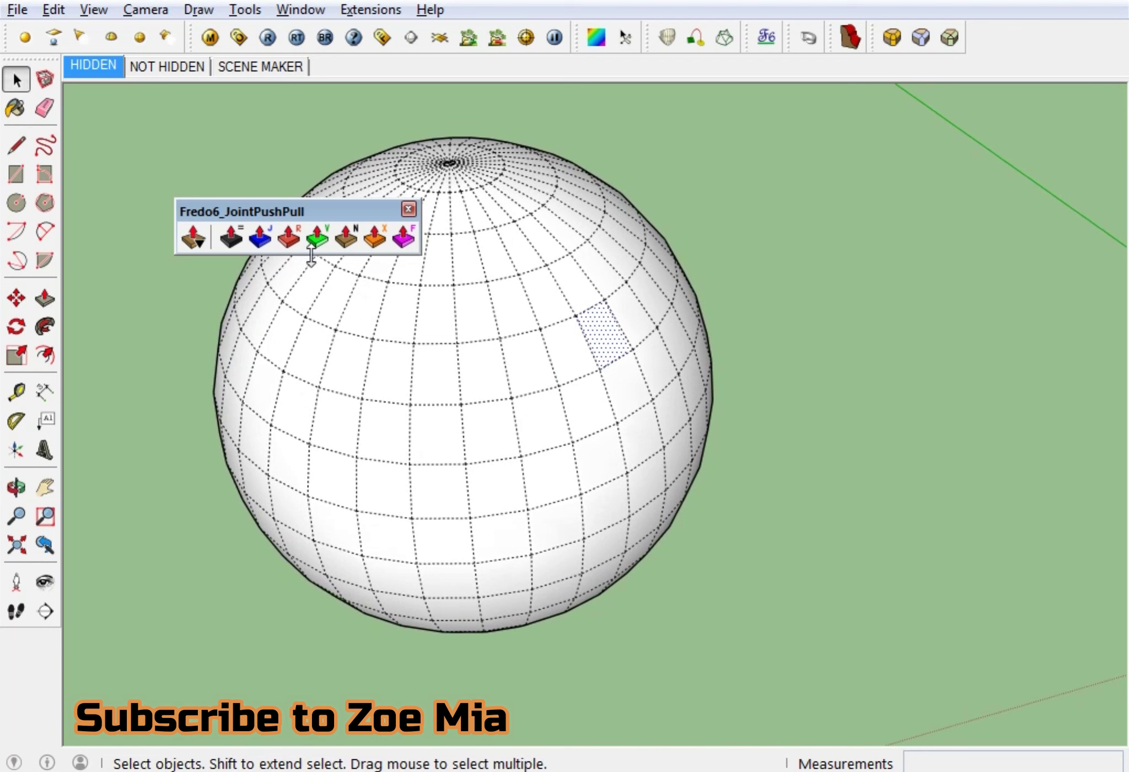
# Push the selected sphere facet out with Vector Push Pull into a 37' 10 1/4" beam.
pyautogui.click(317, 237)
pyautogui.click(607, 350)
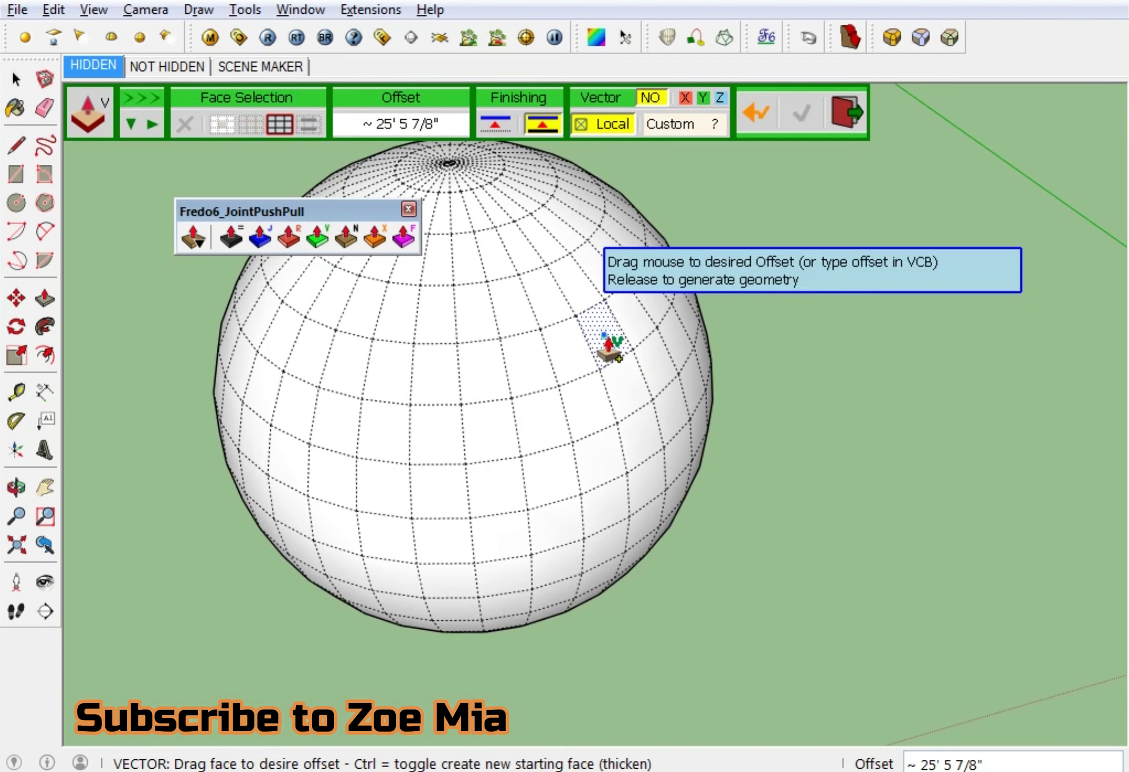
pyautogui.scroll(-3, 924, 332)
pyautogui.scroll(-2, 870, 334)
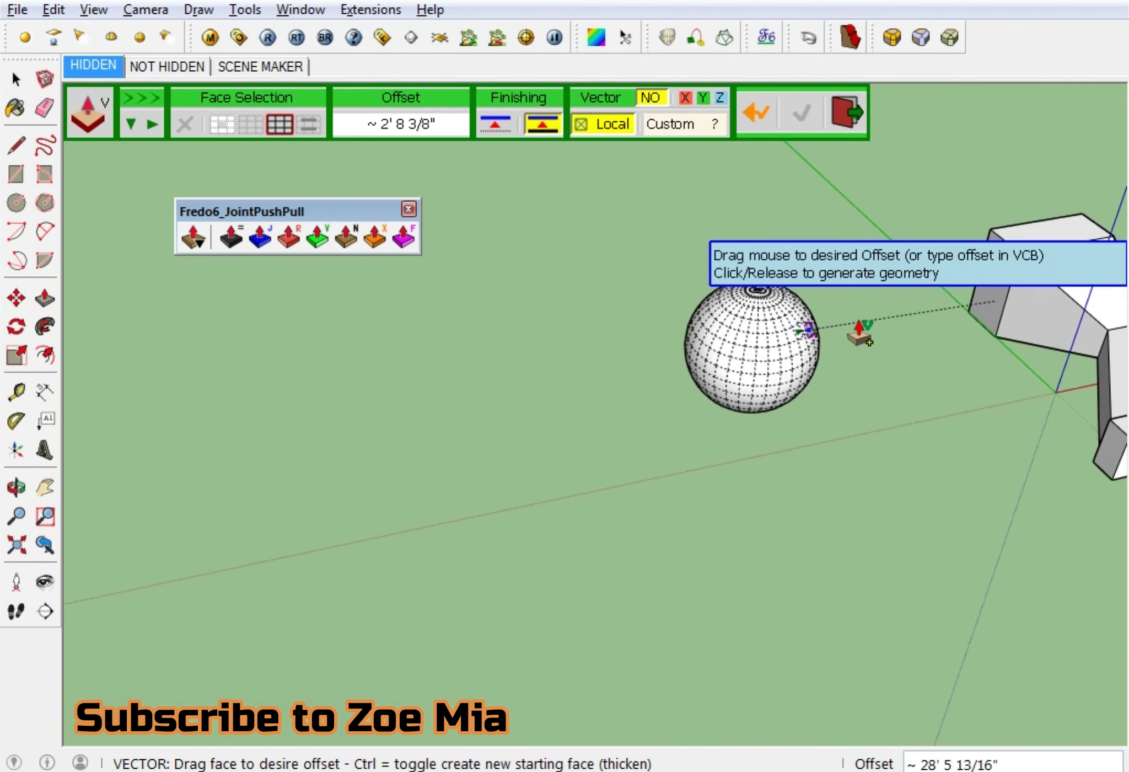
pyautogui.click(890, 316)
pyautogui.scroll(3, 882, 319)
pyautogui.moveTo(857, 325)
pyautogui.mouseDown(button='middle')
pyautogui.moveTo(478, 143)
pyautogui.moveTo(209, 53)
pyautogui.moveTo(796, 376)
pyautogui.moveTo(965, 552)
pyautogui.moveTo(811, 322)
pyautogui.moveTo(726, 494)
pyautogui.moveTo(696, 499)
pyautogui.mouseUp(button='middle')
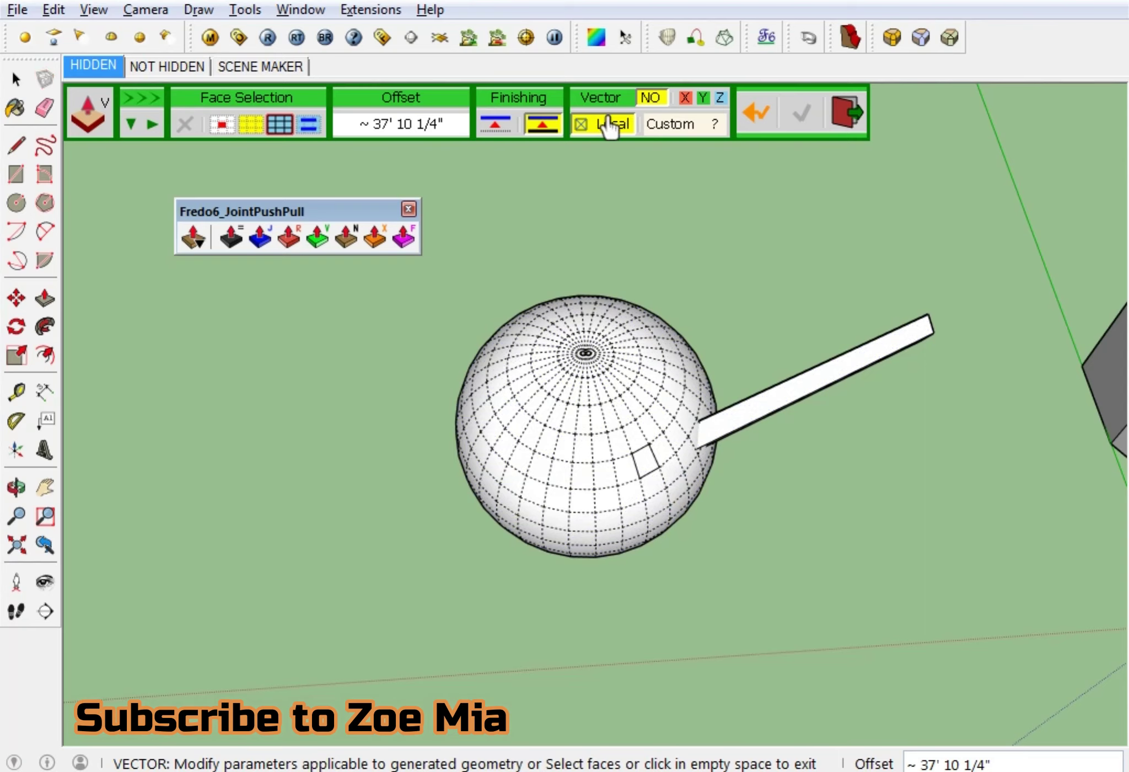
# Change the sphere beam's end Finishing option and redirect the beam along the red X axis.
pyautogui.click(490, 127)
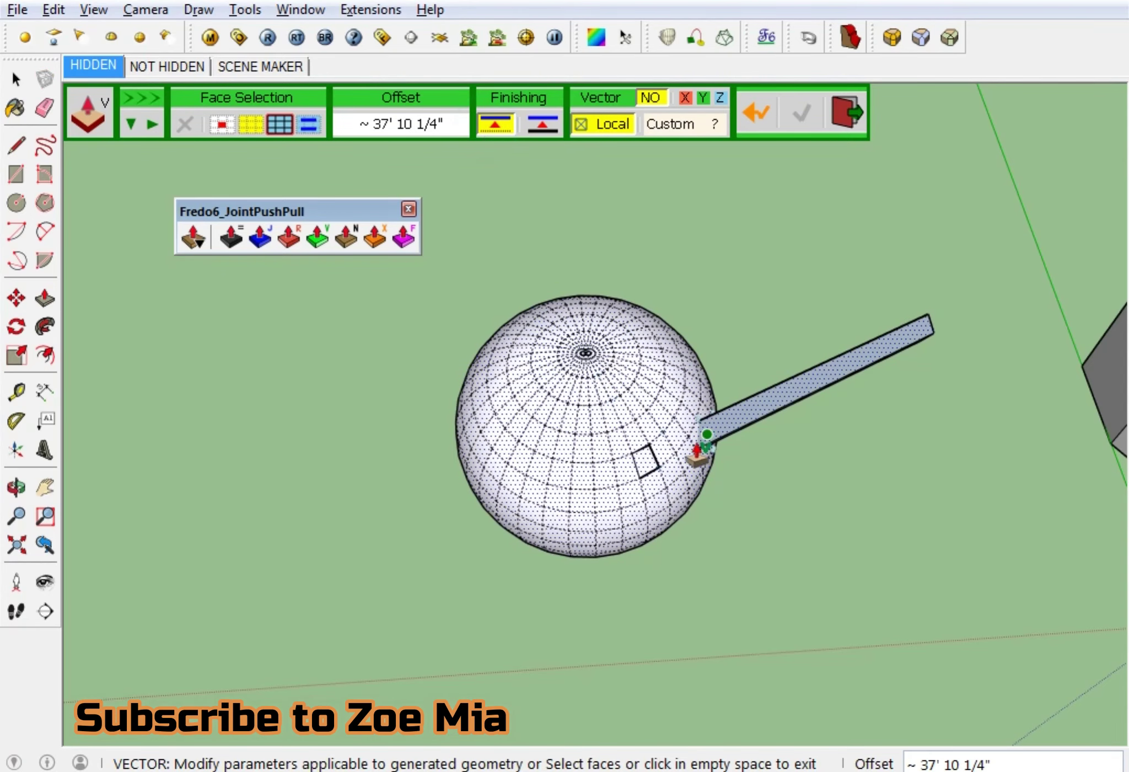
pyautogui.scroll(3, 716, 469)
pyautogui.moveTo(731, 479)
pyautogui.mouseDown(button='middle')
pyautogui.moveTo(599, 175)
pyautogui.moveTo(487, 83)
pyautogui.moveTo(672, 456)
pyautogui.moveTo(660, 340)
pyautogui.mouseUp(button='middle')
pyautogui.click(688, 99)
pyautogui.moveTo(683, 172)
pyautogui.mouseDown(button='middle')
pyautogui.moveTo(622, 355)
pyautogui.moveTo(486, 413)
pyautogui.moveTo(484, 267)
pyautogui.moveTo(879, 539)
pyautogui.mouseUp(button='middle')
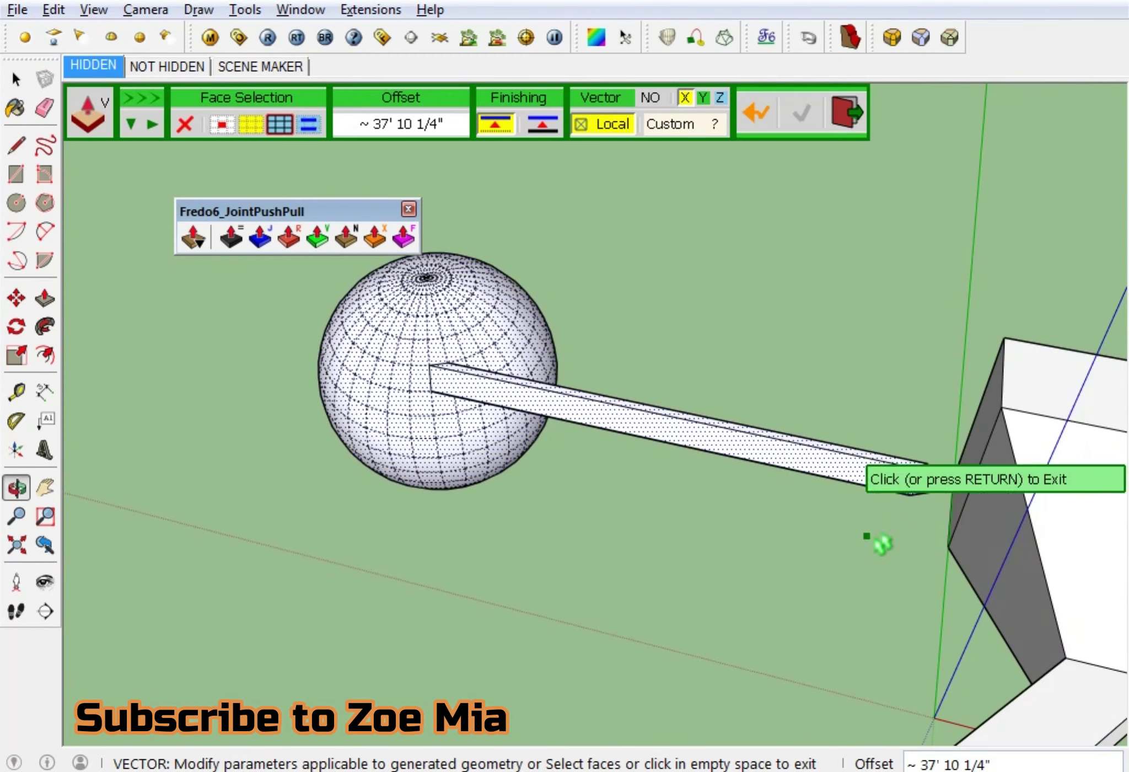
pyautogui.moveTo(932, 484)
pyautogui.mouseDown(button='middle')
pyautogui.moveTo(544, 390)
pyautogui.moveTo(677, 501)
pyautogui.moveTo(675, 227)
pyautogui.mouseUp(button='middle')
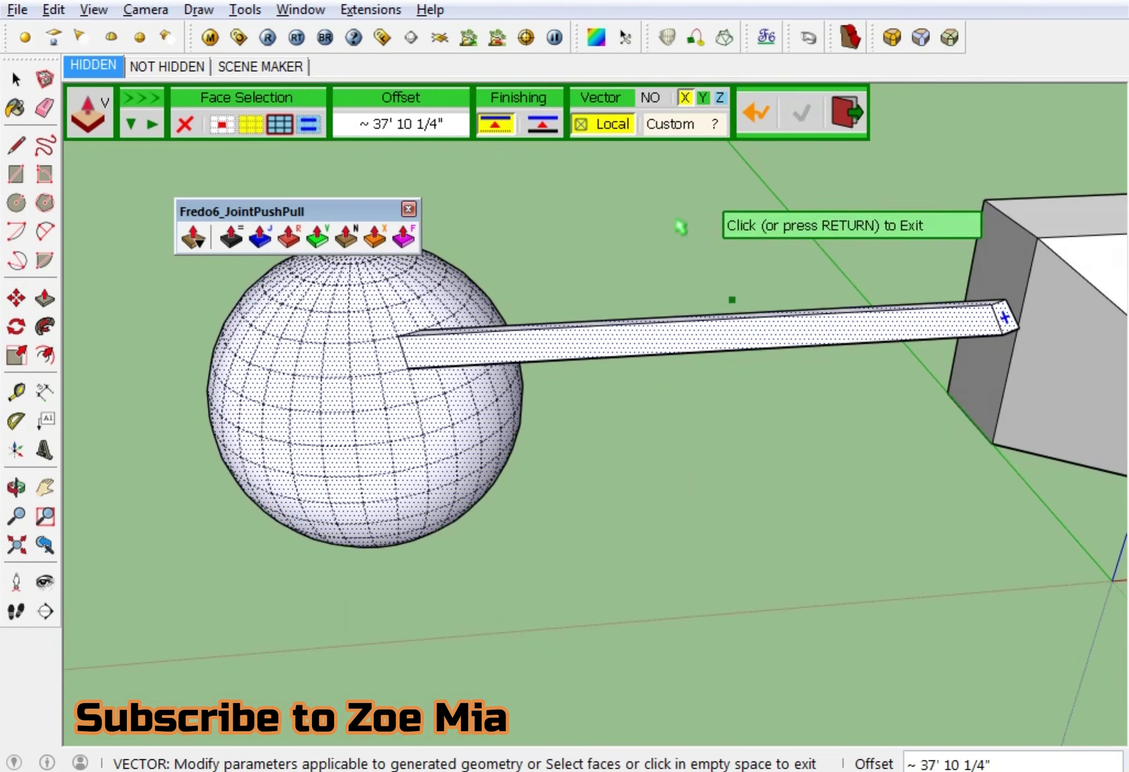
pyautogui.click(700, 99)
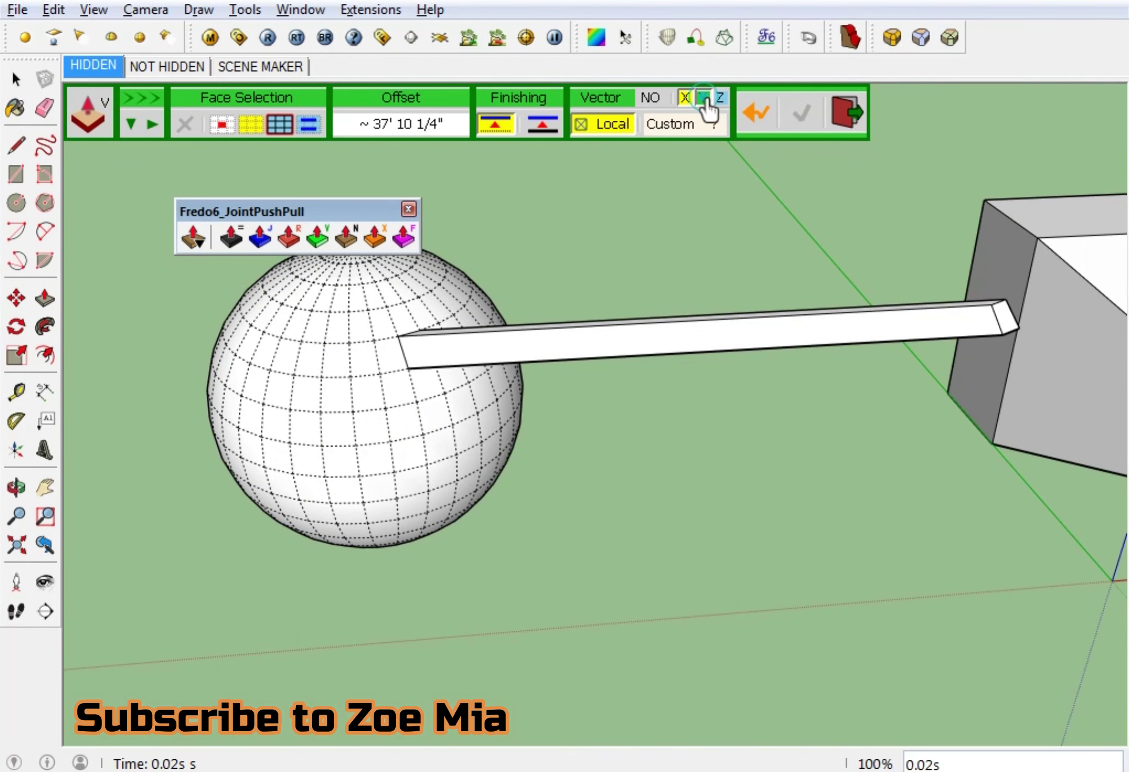
# Switch the sphere beam's direction to the green Y axis.
pyautogui.click(719, 98)
pyautogui.scroll(-3, 681, 144)
pyautogui.moveTo(680, 144)
pyautogui.mouseDown(button='middle')
pyautogui.moveTo(678, 268)
pyautogui.moveTo(653, 90)
pyautogui.mouseUp(button='middle')
pyautogui.scroll(4, 539, 252)
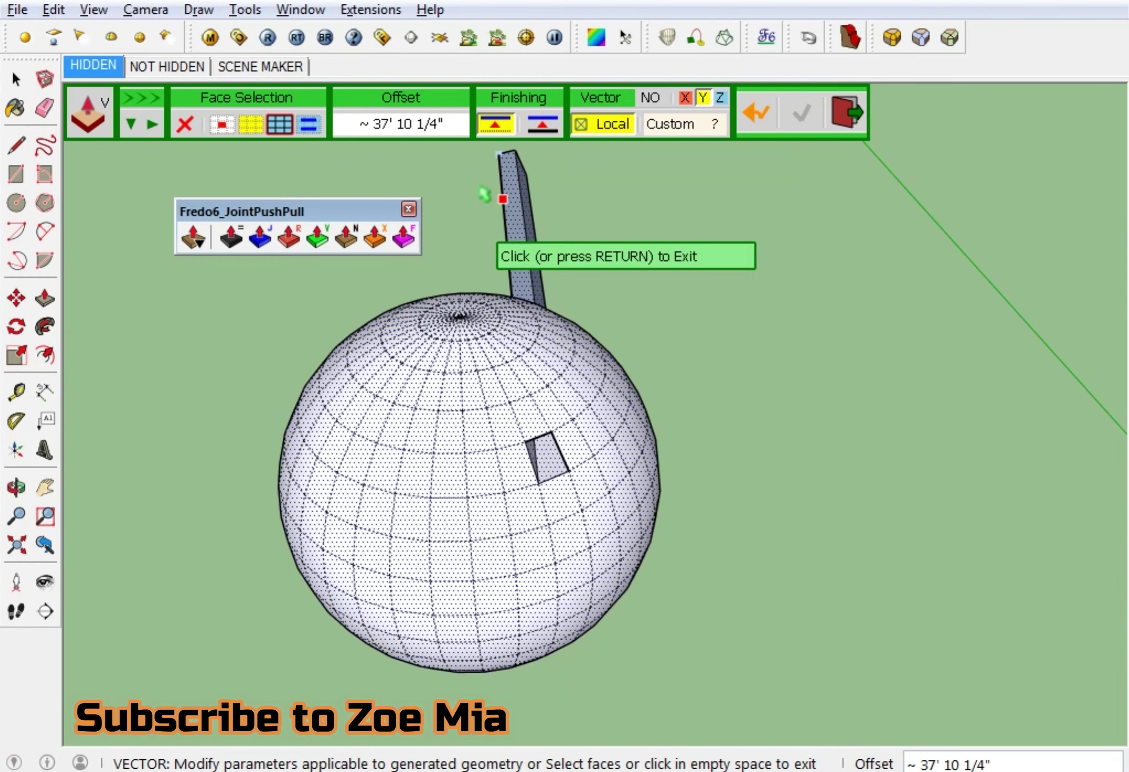
# Set the sphere beam's offset to 20', then start editing it to a negative value.
pyautogui.click(418, 123)
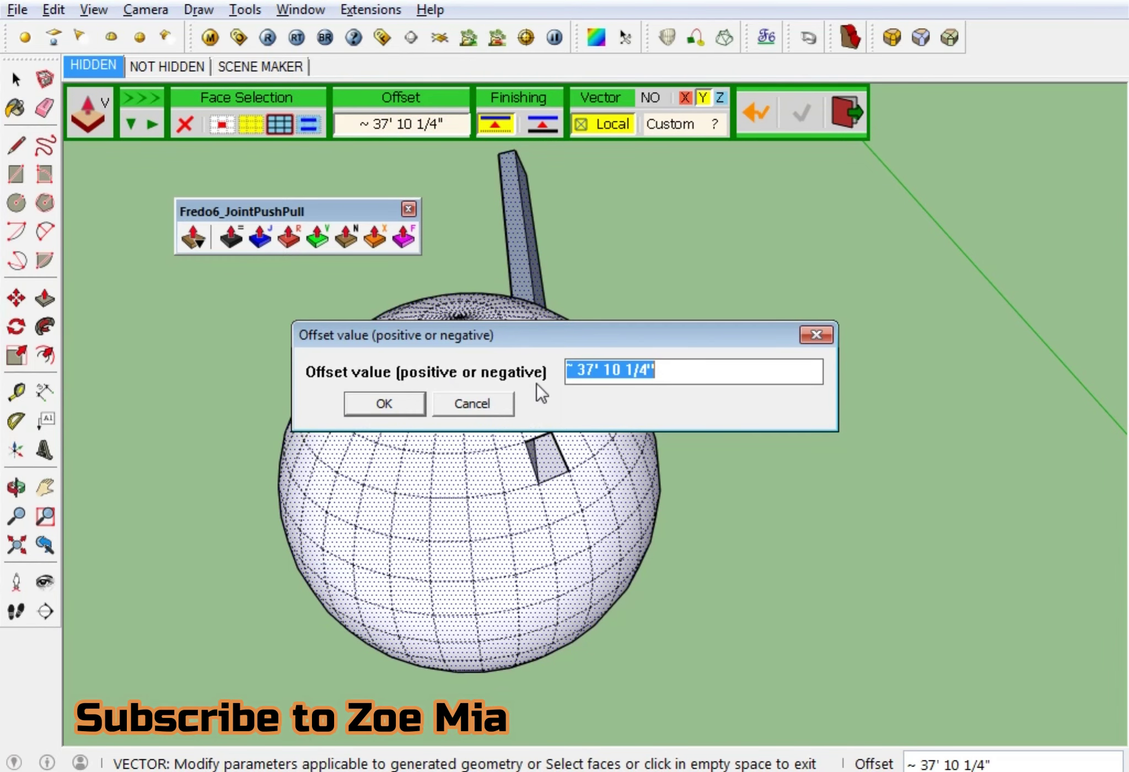
pyautogui.write('20')
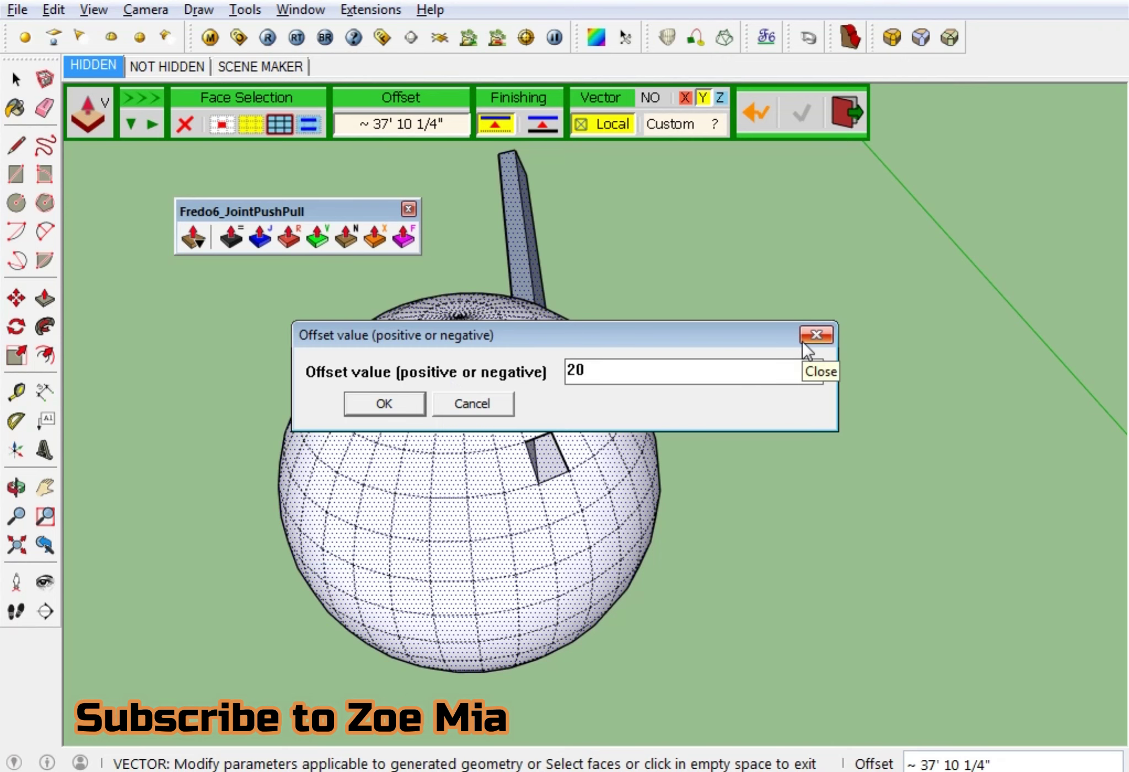
pyautogui.press('Return')
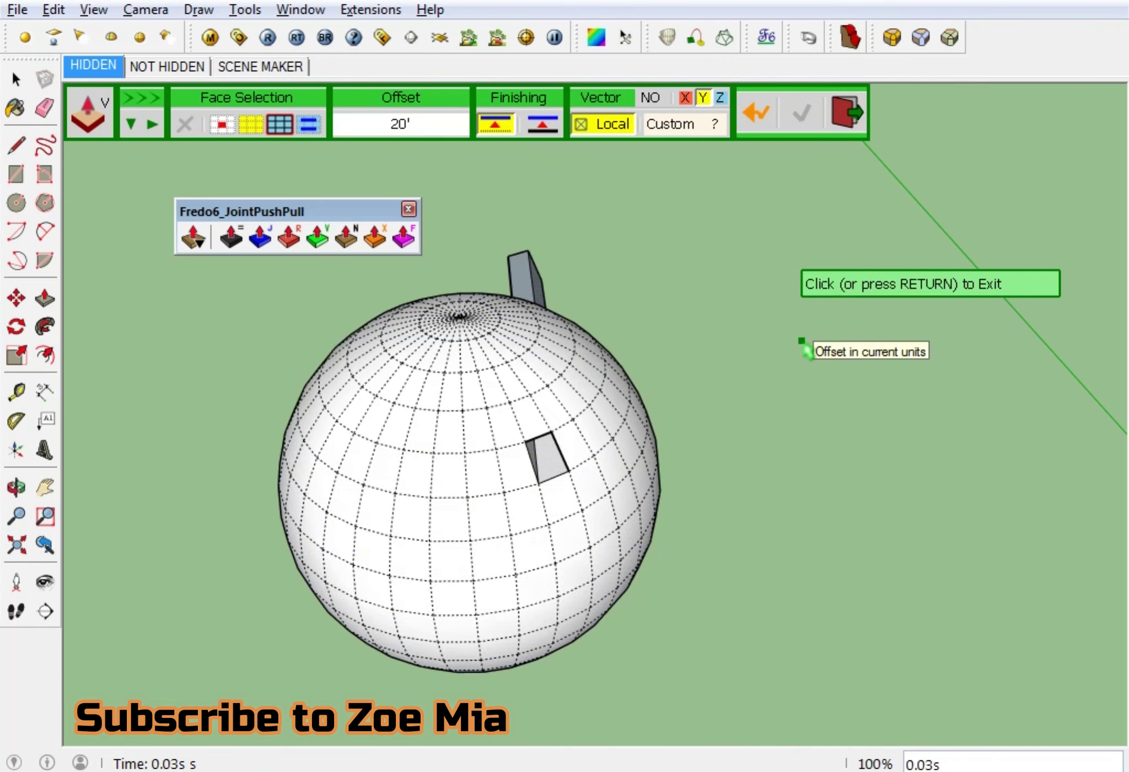
pyautogui.click(416, 127)
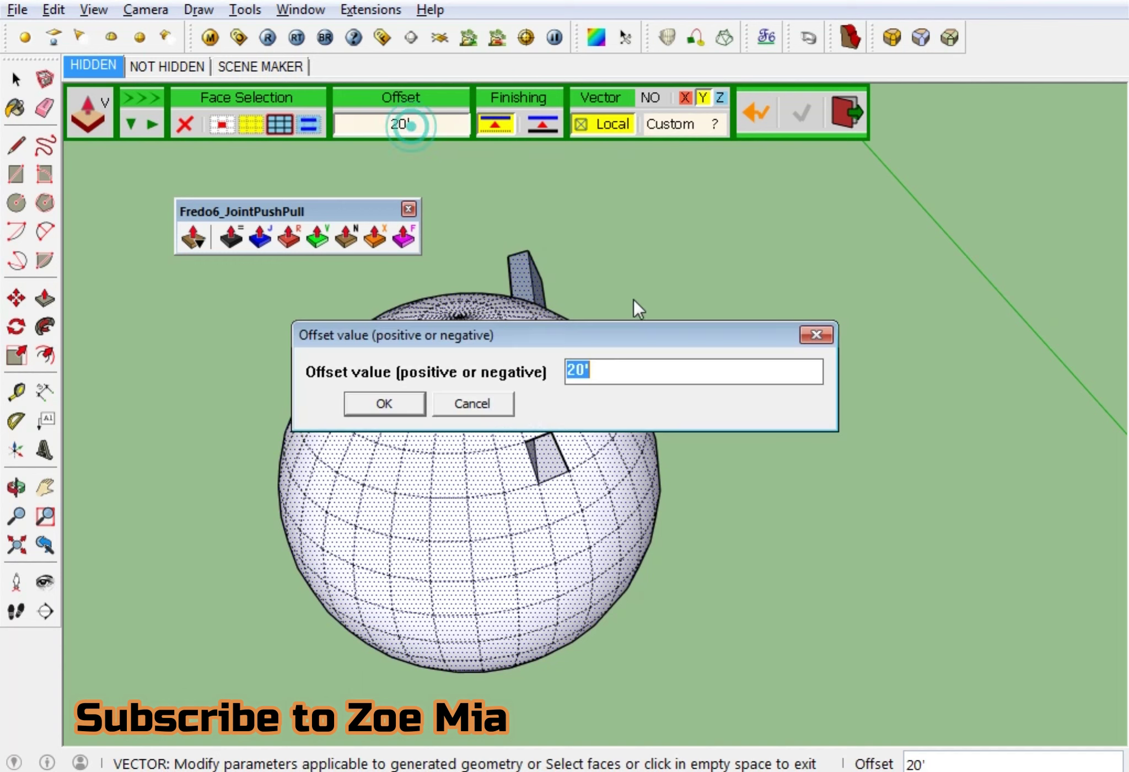
pyautogui.press('Home')
# Reverse the offset to -20' and cycle the beam through the X, Y and Z directions.
pyautogui.write('-')
pyautogui.click(384, 403)
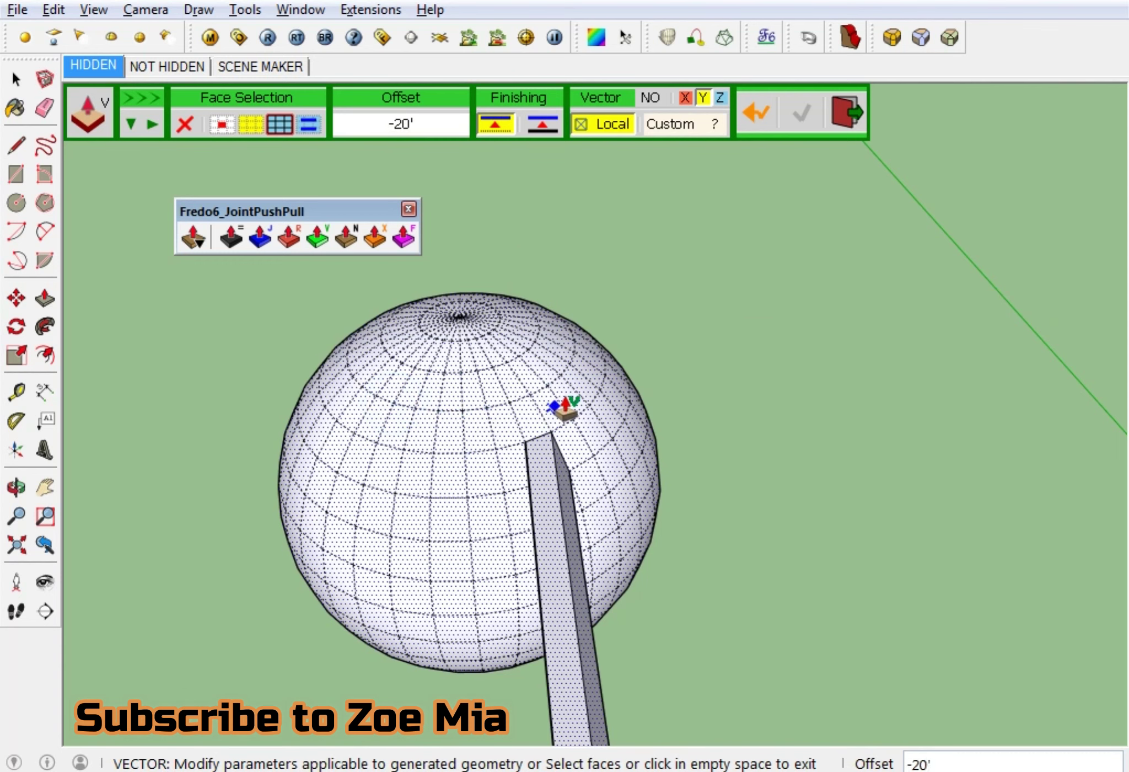
pyautogui.scroll(-3, 567, 404)
pyautogui.click(721, 98)
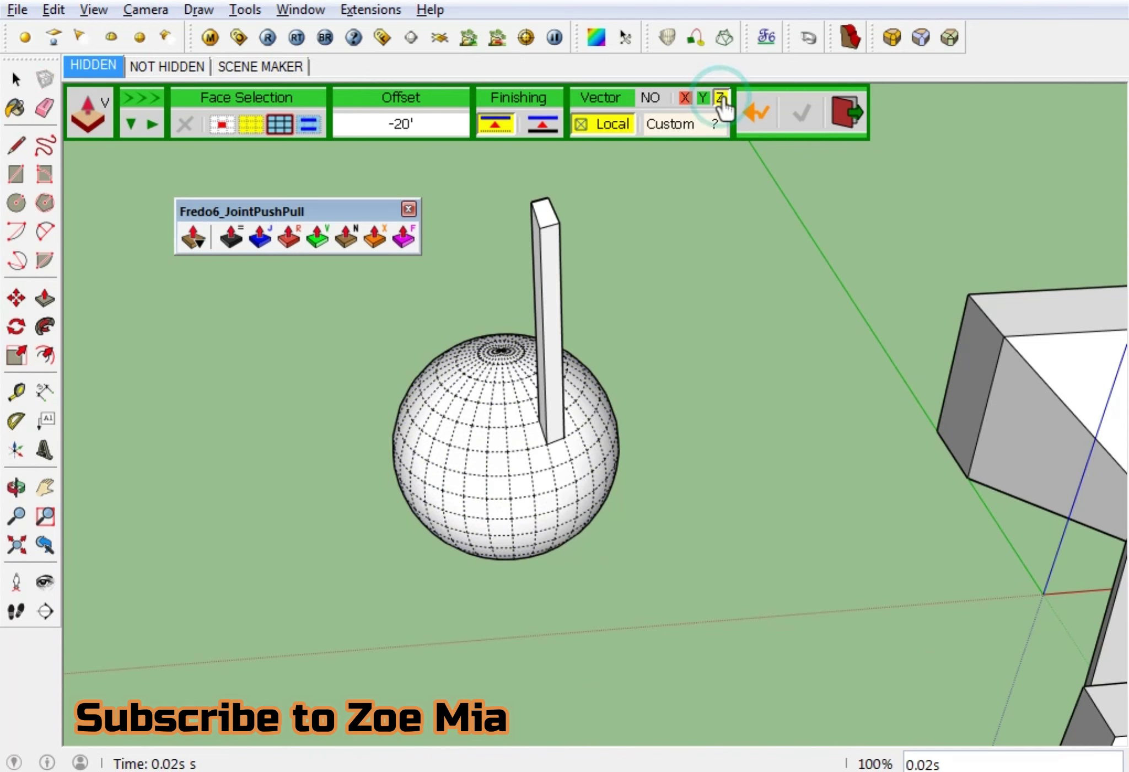
pyautogui.click(702, 99)
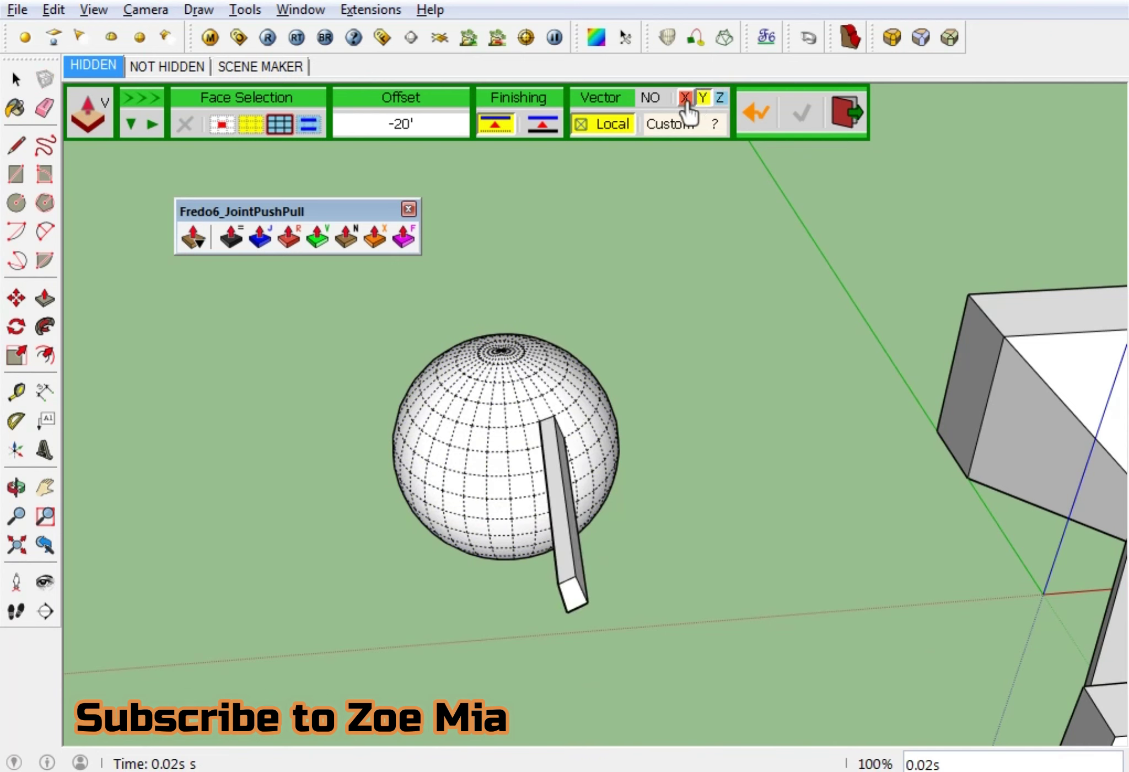
pyautogui.click(686, 99)
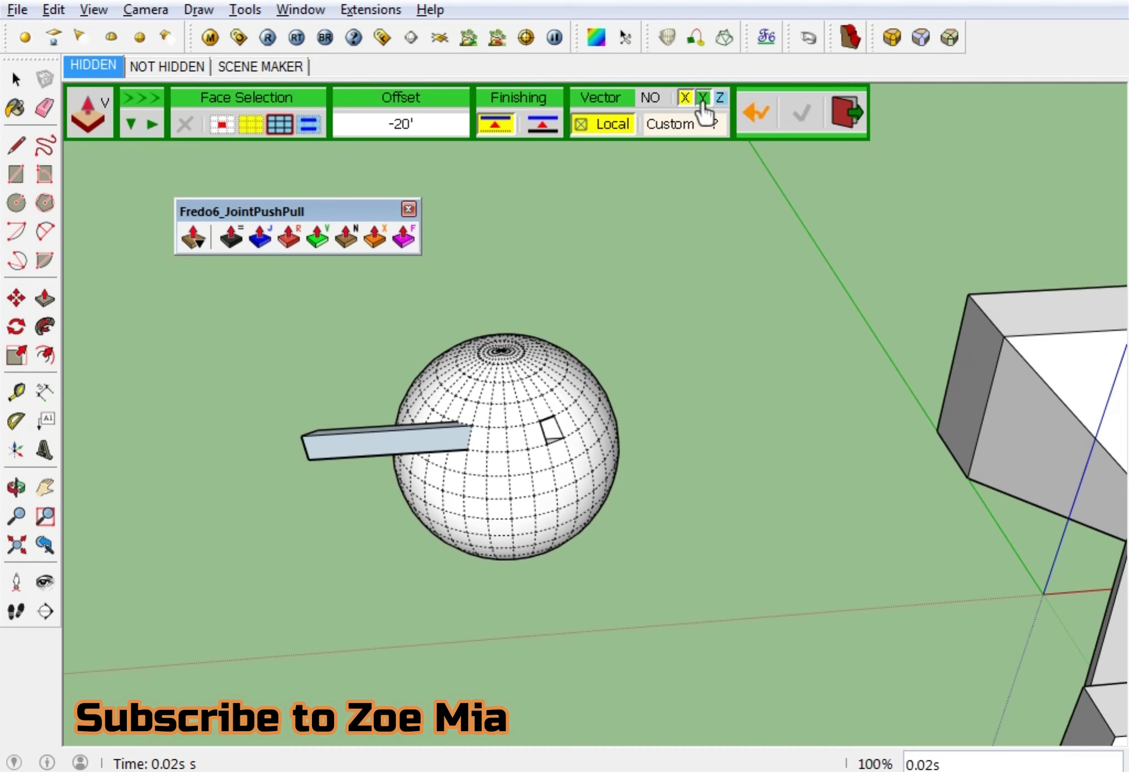
pyautogui.click(703, 99)
pyautogui.click(720, 99)
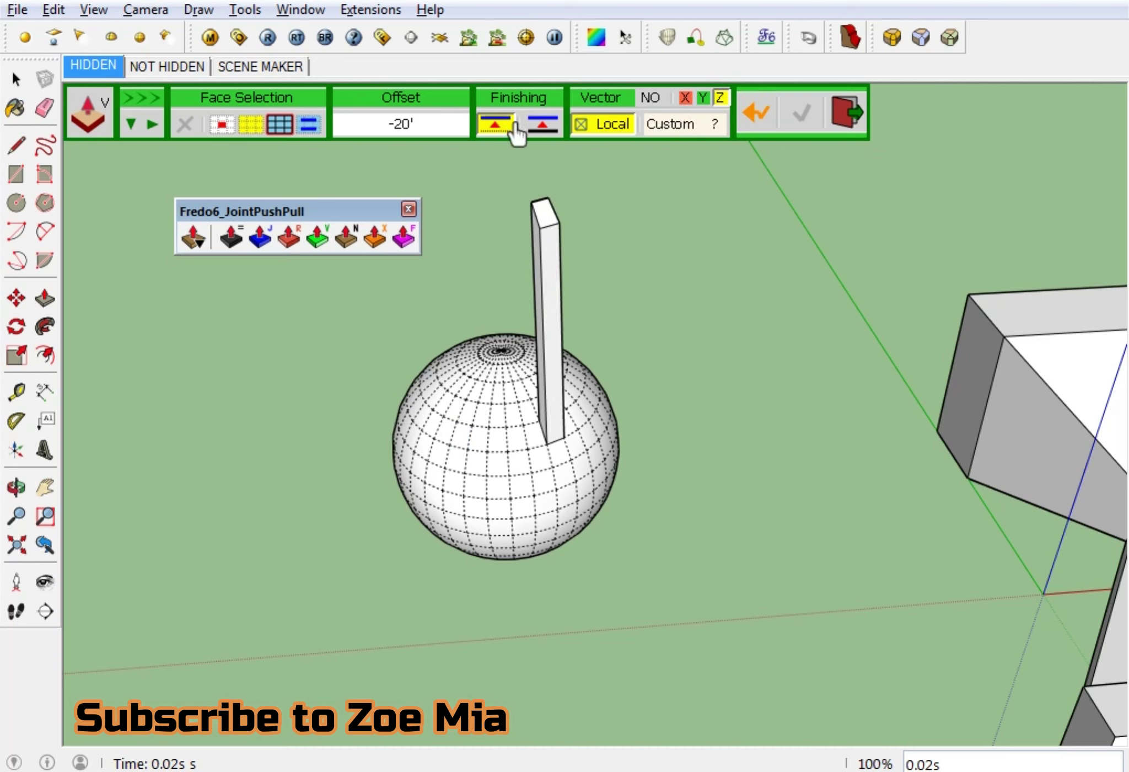
# Restore the 20' offset and point the sphere's bar along the X axis.
pyautogui.click(435, 123)
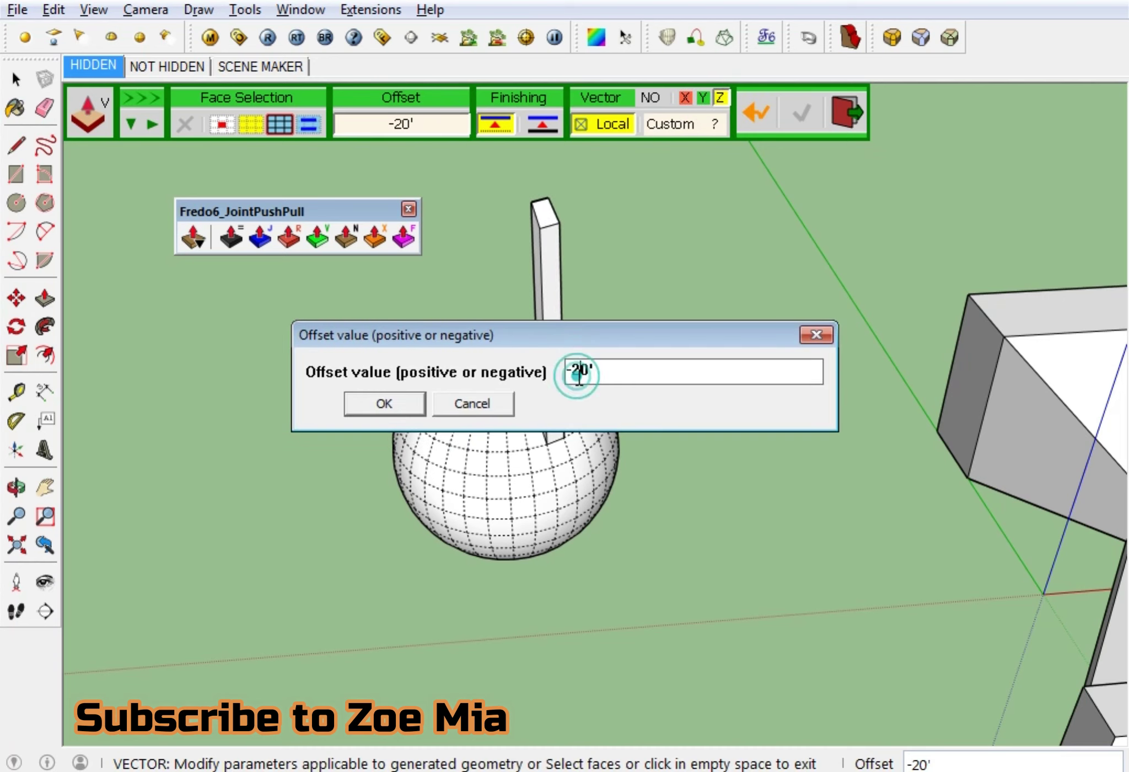
pyautogui.press('BackSpace')
pyautogui.click(383, 403)
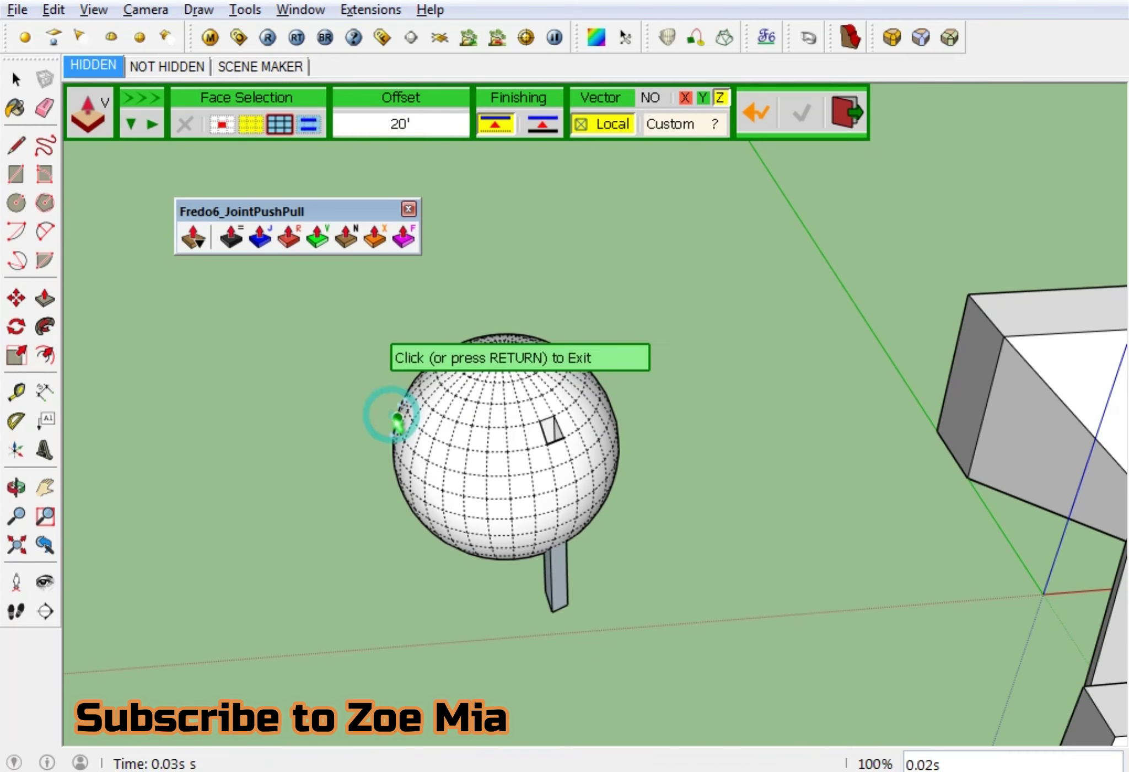
pyautogui.click(704, 98)
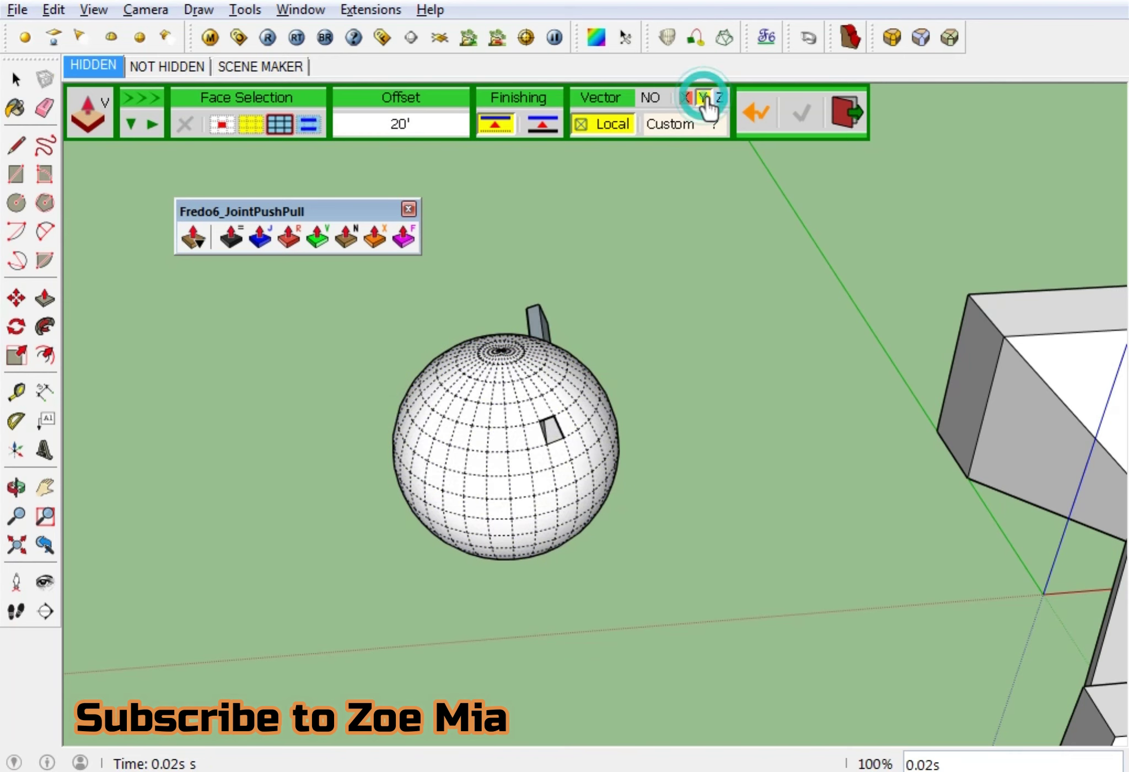
pyautogui.click(684, 102)
pyautogui.moveTo(756, 231)
pyautogui.mouseDown(button='middle')
pyautogui.moveTo(612, 222)
pyautogui.moveTo(672, 258)
pyautogui.mouseUp(button='middle')
# Exit push-pull and bring the box with the rectangle outline into view.
pyautogui.press('space')
pyautogui.moveTo(605, 398); pyautogui.dragTo(368, 226, button='middle')
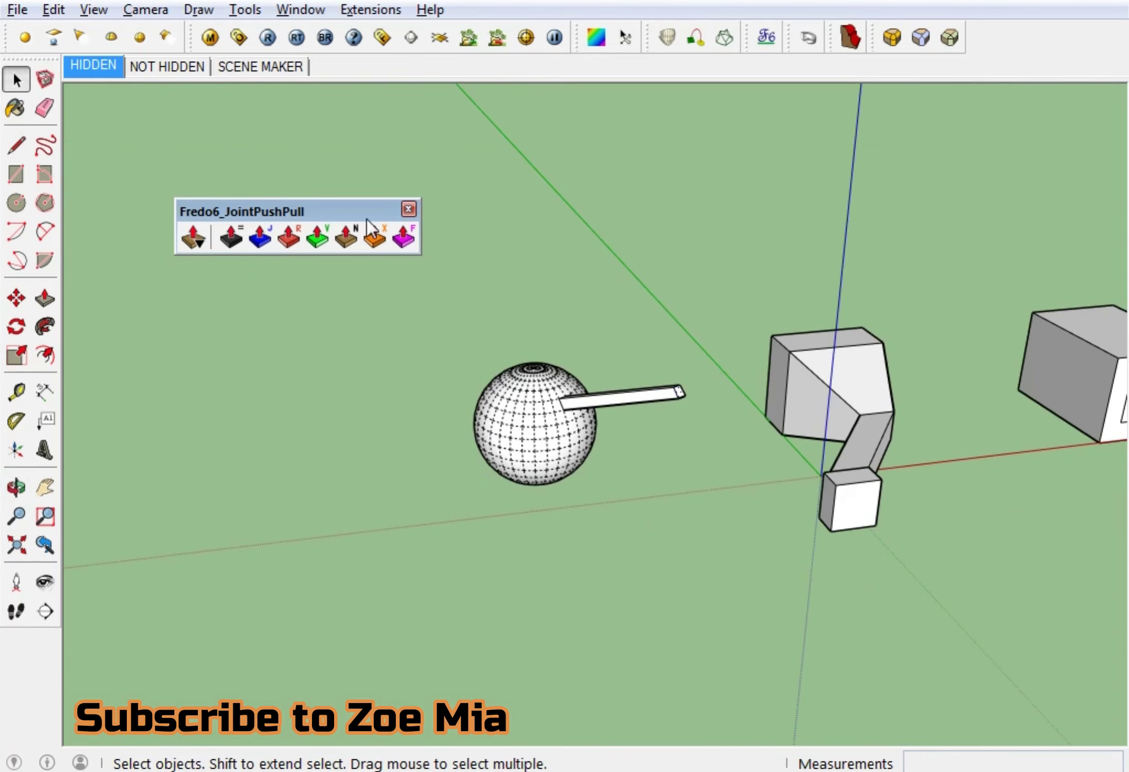
pyautogui.click(94, 9)
pyautogui.moveTo(502, 354)
pyautogui.mouseDown(button='middle')
pyautogui.moveTo(745, 434)
pyautogui.moveTo(528, 544)
pyautogui.mouseUp(button='middle')
pyautogui.scroll(3, 769, 475)
pyautogui.moveTo(769, 475)
pyautogui.mouseDown(button='middle')
pyautogui.moveTo(597, 436)
pyautogui.moveTo(534, 541)
pyautogui.moveTo(851, 585)
pyautogui.mouseUp(button='middle')
# Add a 45° protractor guide from the box's bottom corner, measured off the red axis.
pyautogui.click(17, 421)
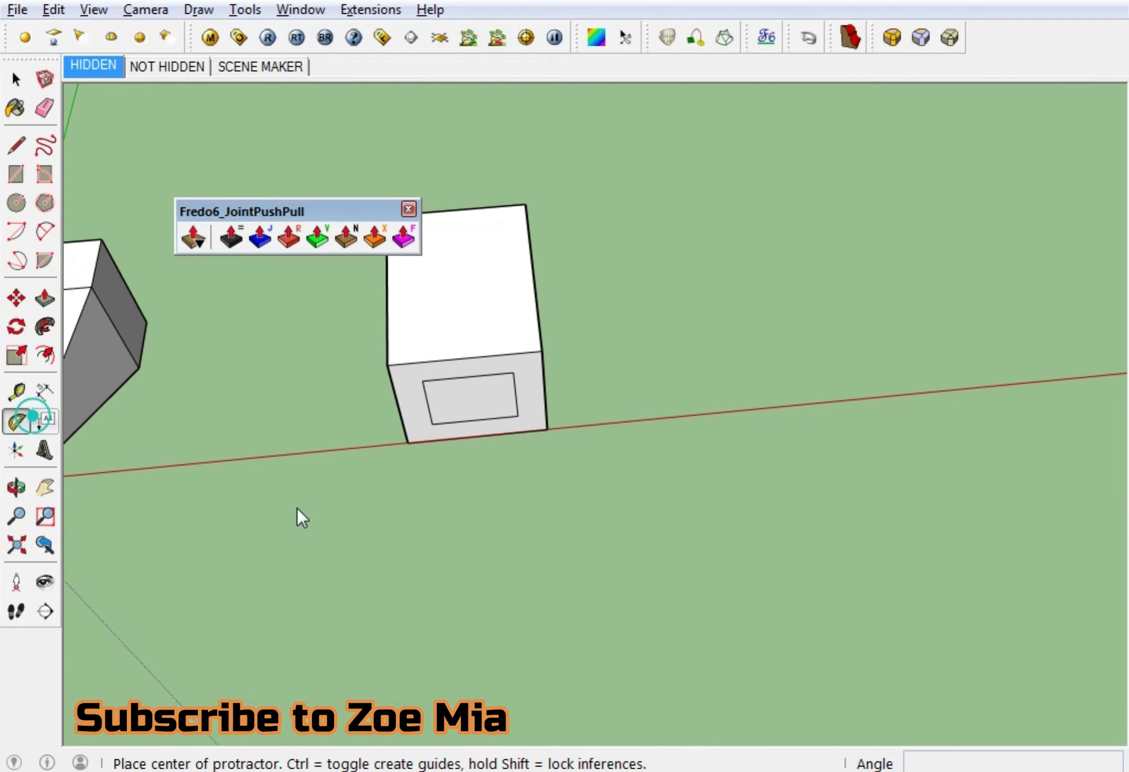
pyautogui.click(554, 428)
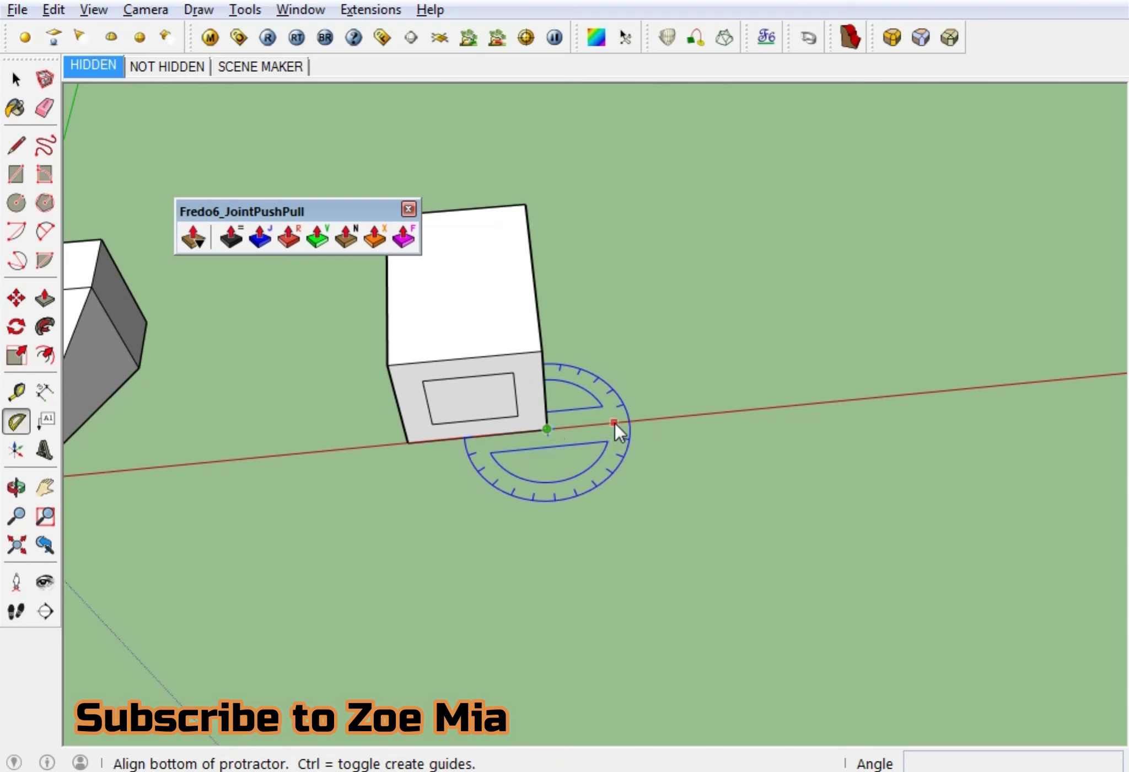
pyautogui.click(614, 422)
pyautogui.click(616, 467)
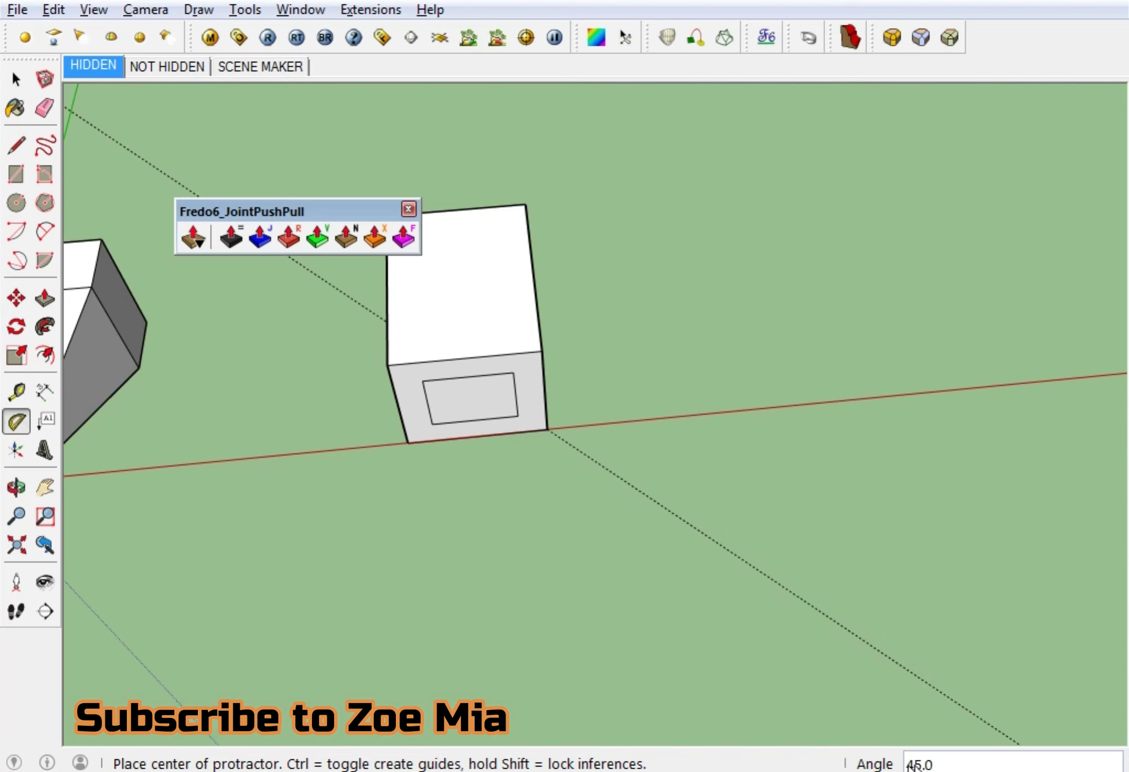
pyautogui.moveTo(414, 449)
pyautogui.mouseDown(button='middle')
pyautogui.moveTo(484, 456)
pyautogui.moveTo(474, 473)
pyautogui.mouseUp(button='middle')
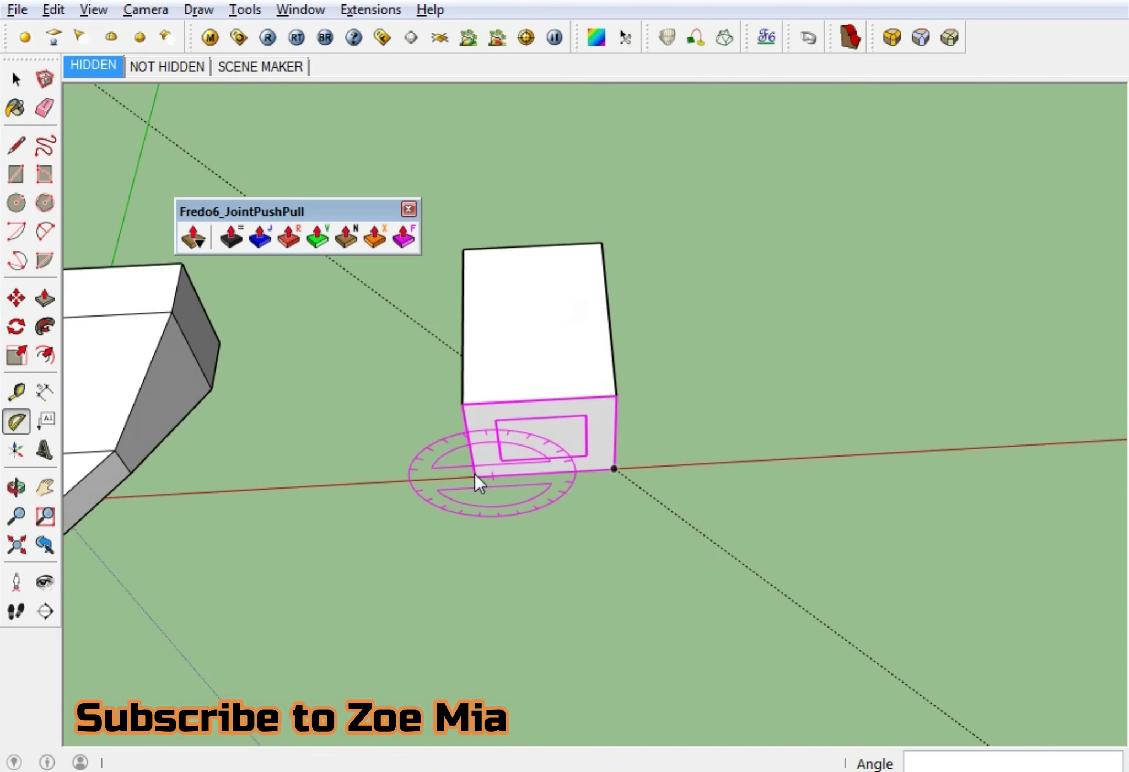
pyautogui.press('space')
# Draw a short line along the 45° guide, then delete the guide.
pyautogui.press('l')
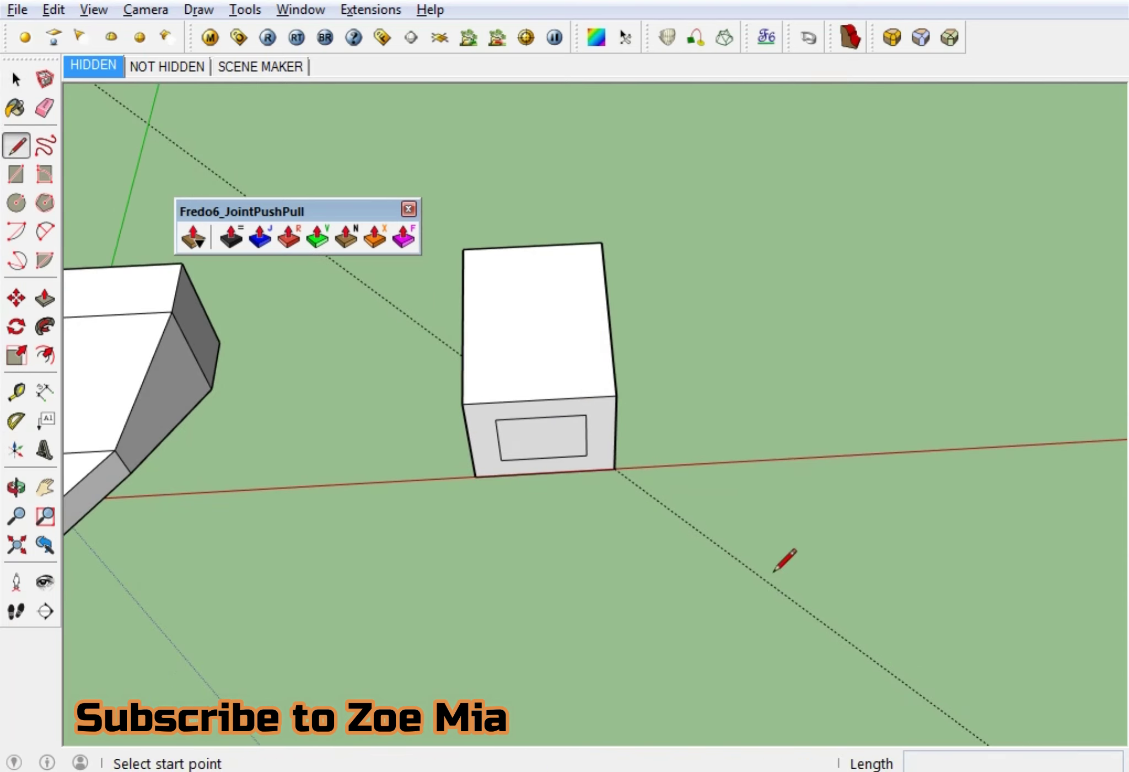
pyautogui.click(724, 550)
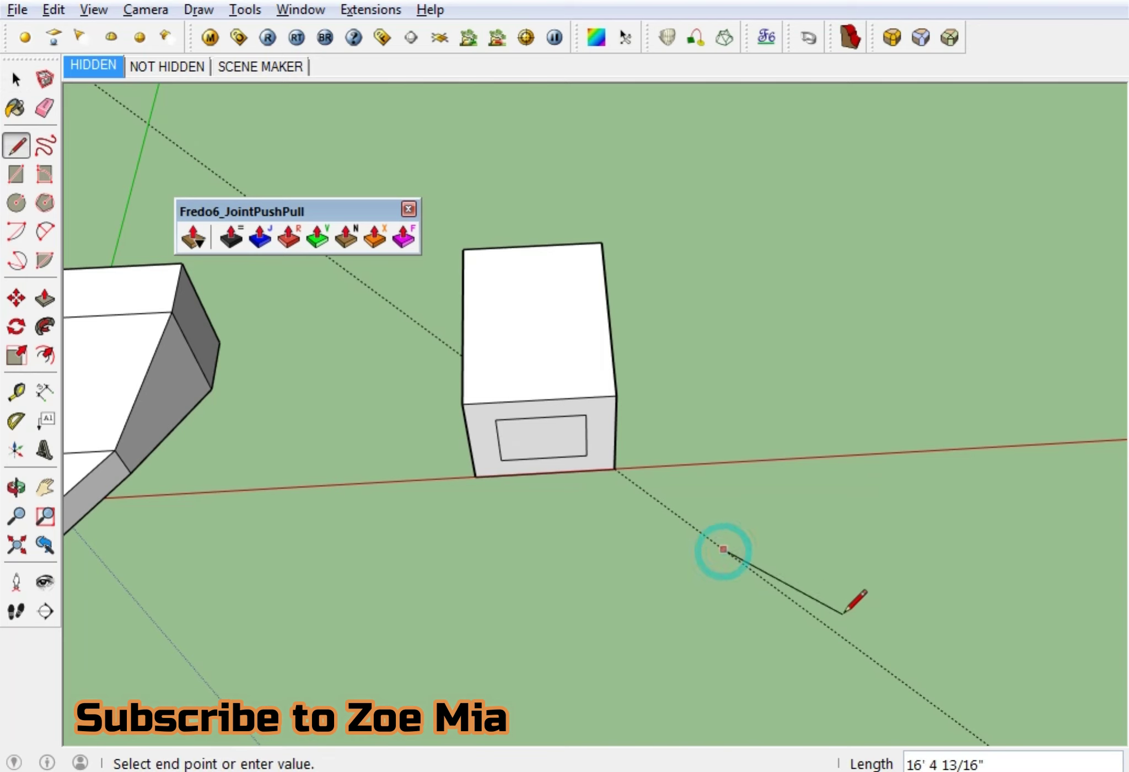
pyautogui.click(870, 658)
pyautogui.press('space')
pyautogui.press('Delete')
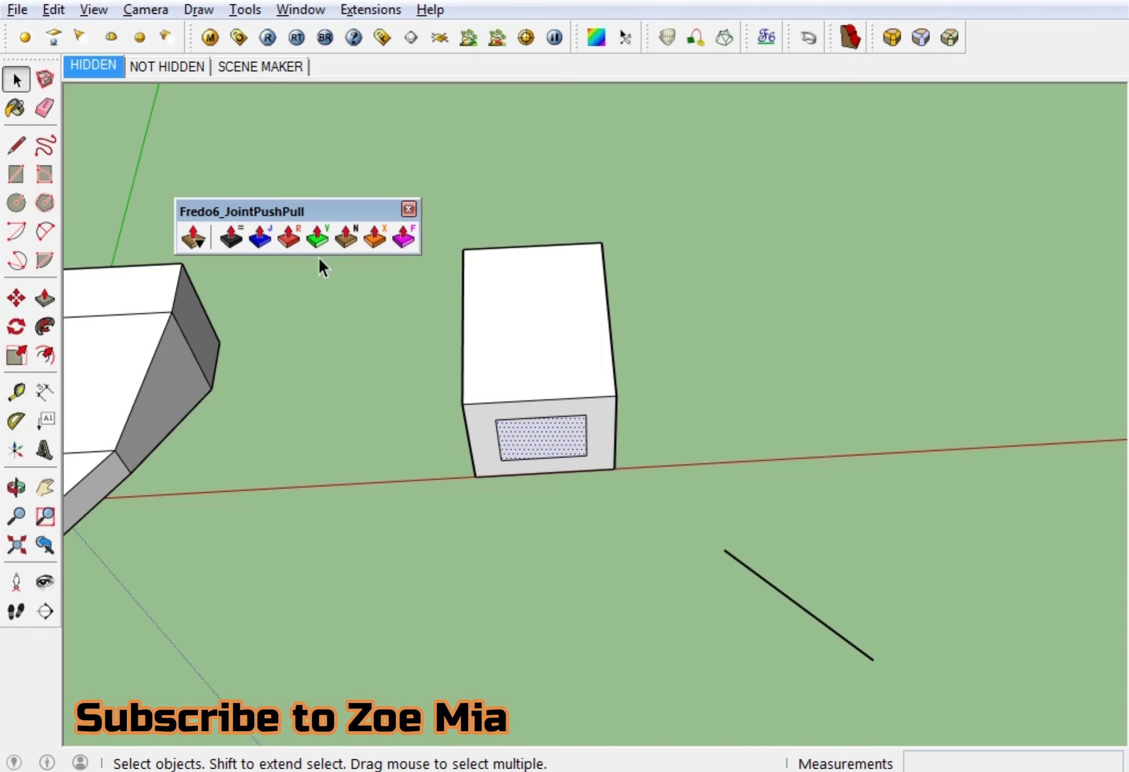
pyautogui.click(317, 237)
# Extrude the box's rectangle face into a beam aimed along the drawn 45° line using Custom direction.
pyautogui.click(542, 447)
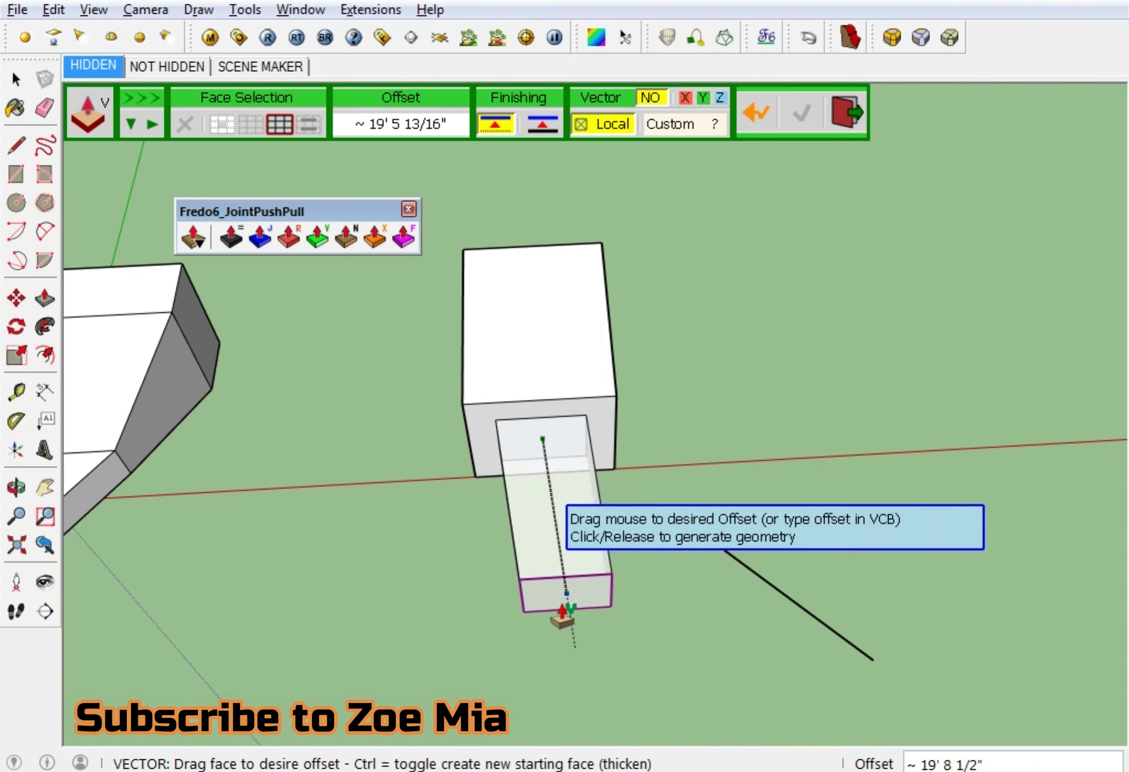
pyautogui.click(552, 620)
pyautogui.moveTo(549, 613)
pyautogui.mouseDown(button='middle')
pyautogui.moveTo(159, 20)
pyautogui.moveTo(720, 151)
pyautogui.moveTo(1060, 305)
pyautogui.moveTo(739, 352)
pyautogui.mouseUp(button='middle')
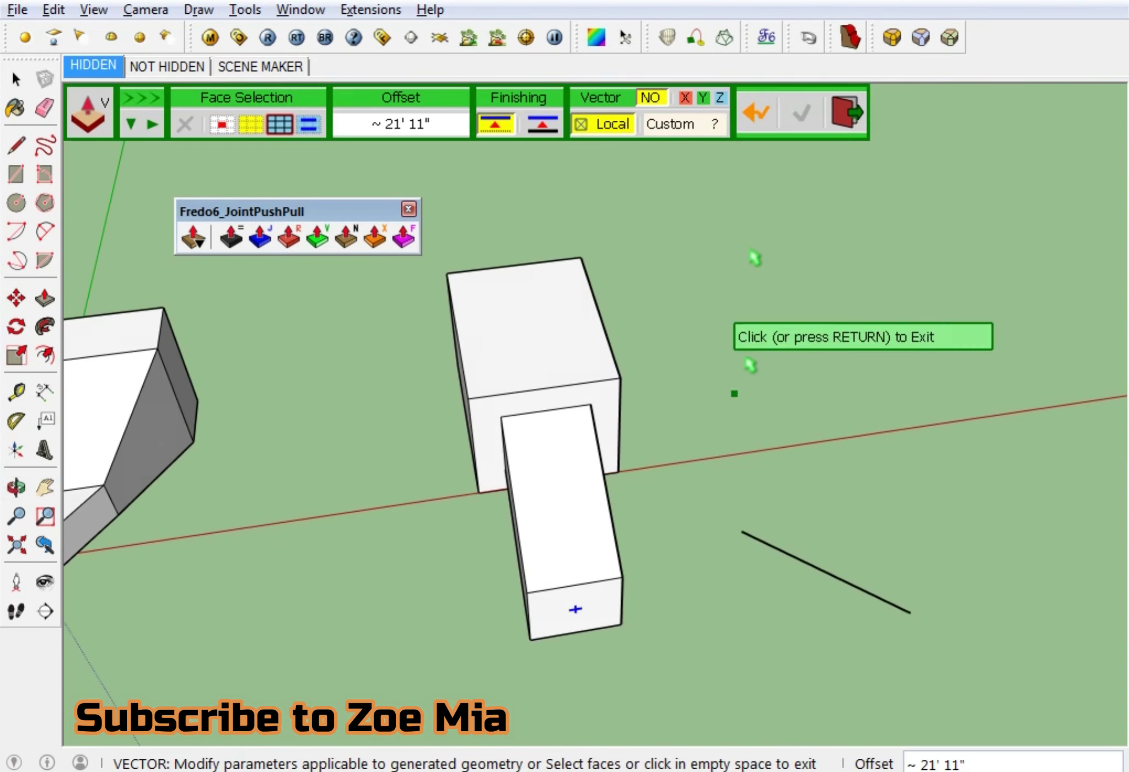
pyautogui.click(718, 122)
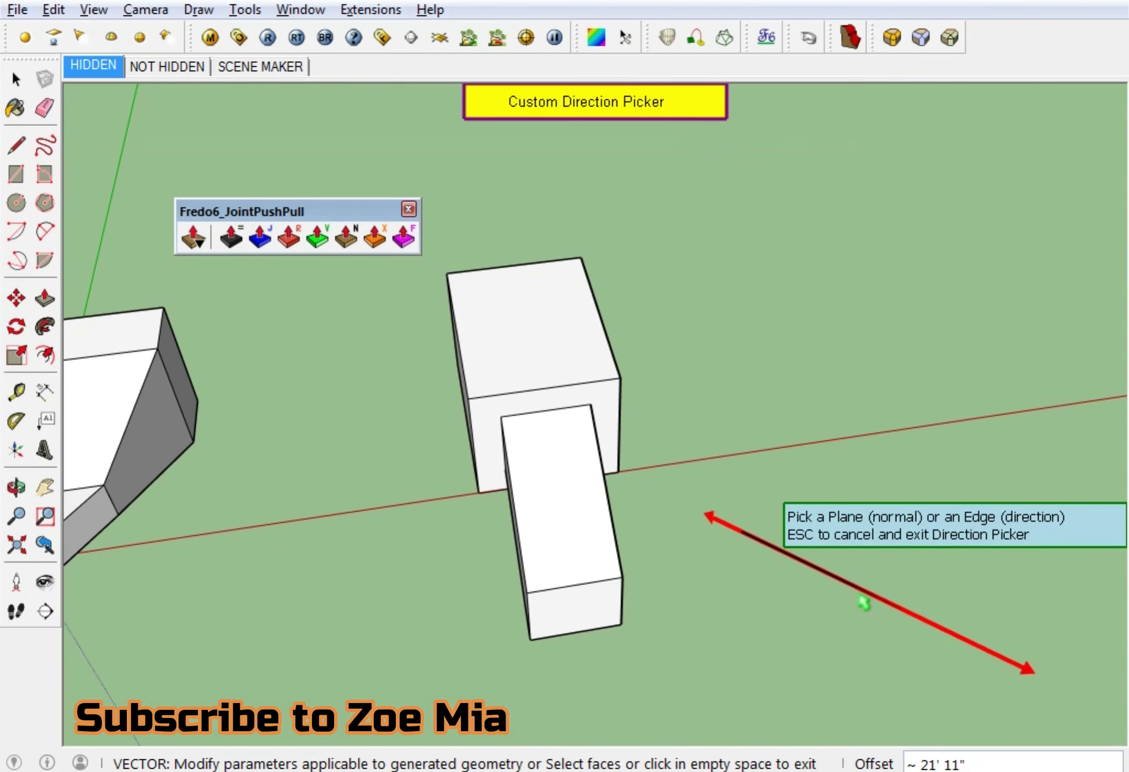
pyautogui.click(863, 602)
pyautogui.click(811, 640)
pyautogui.moveTo(812, 640)
pyautogui.mouseDown(button='middle')
pyautogui.moveTo(751, 521)
pyautogui.moveTo(335, 369)
pyautogui.moveTo(433, 585)
pyautogui.moveTo(579, 518)
pyautogui.moveTo(631, 398)
pyautogui.mouseUp(button='middle')
# Return to Select and orbit out to view all three models.
pyautogui.click(17, 80)
pyautogui.scroll(4, 582, 438)
pyautogui.scroll(-3, 582, 455)
pyautogui.moveTo(582, 456)
pyautogui.mouseDown(button='middle')
pyautogui.moveTo(570, 557)
pyautogui.moveTo(618, 531)
pyautogui.mouseUp(button='middle')
pyautogui.scroll(-3, 561, 504)
pyautogui.moveTo(561, 505)
pyautogui.mouseDown(button='middle')
pyautogui.moveTo(754, 457)
pyautogui.moveTo(585, 268)
pyautogui.moveTo(550, 538)
pyautogui.mouseUp(button='middle')
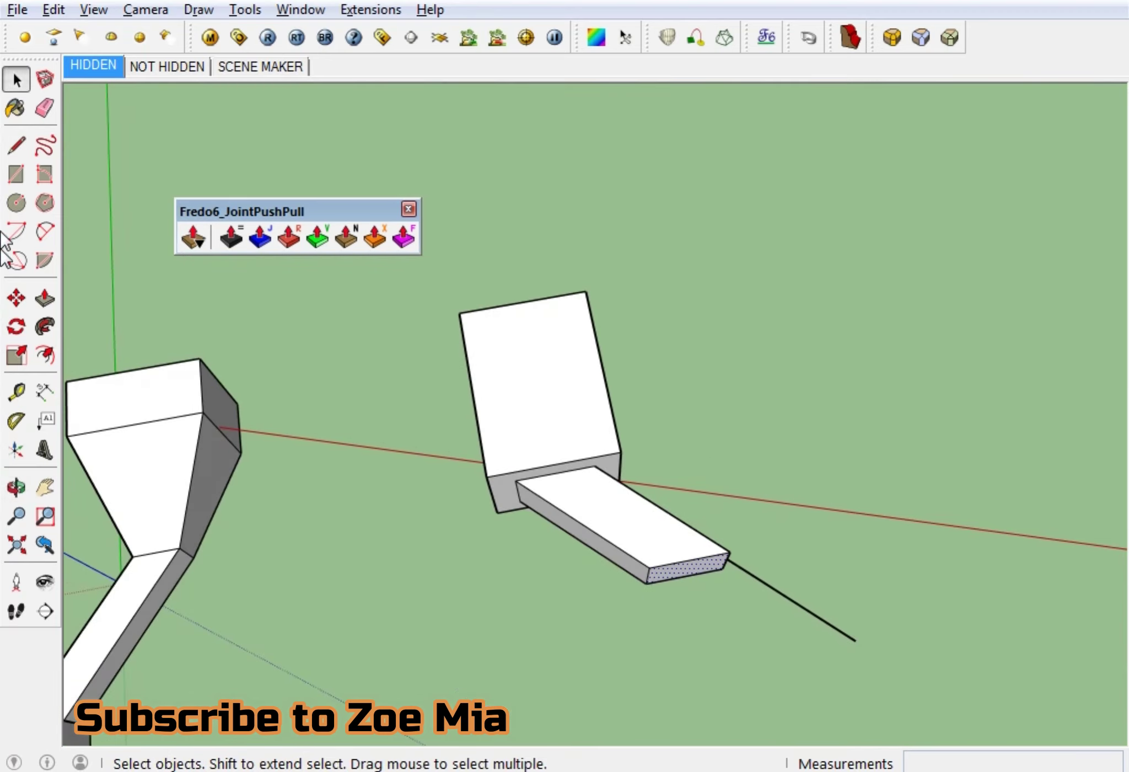
pyautogui.click(16, 422)
pyautogui.scroll(3, 576, 493)
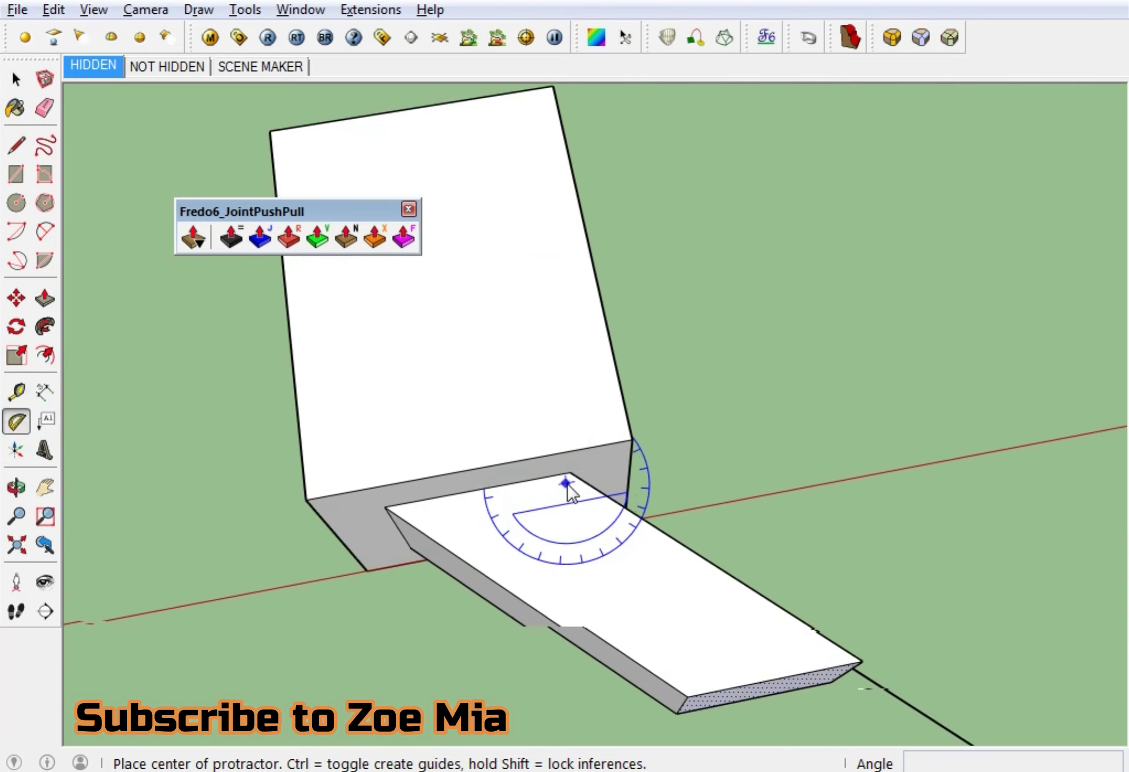
pyautogui.scroll(1, 567, 484)
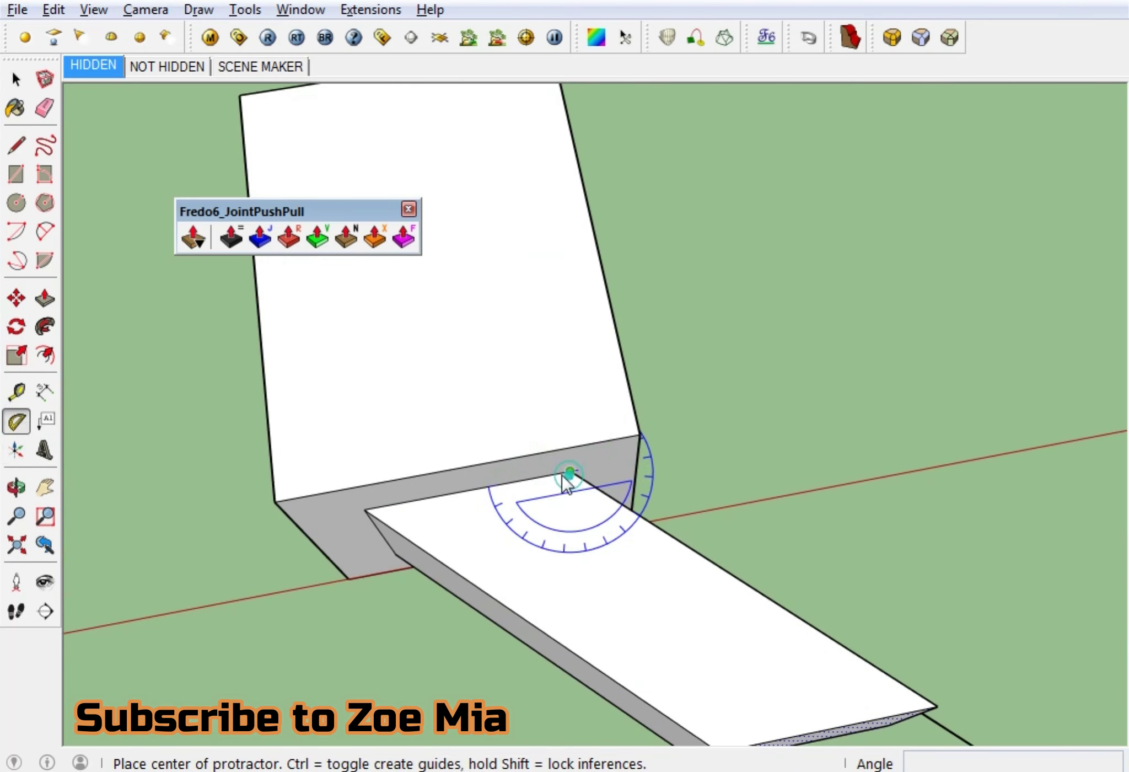
pyautogui.click(562, 476)
pyautogui.click(497, 487)
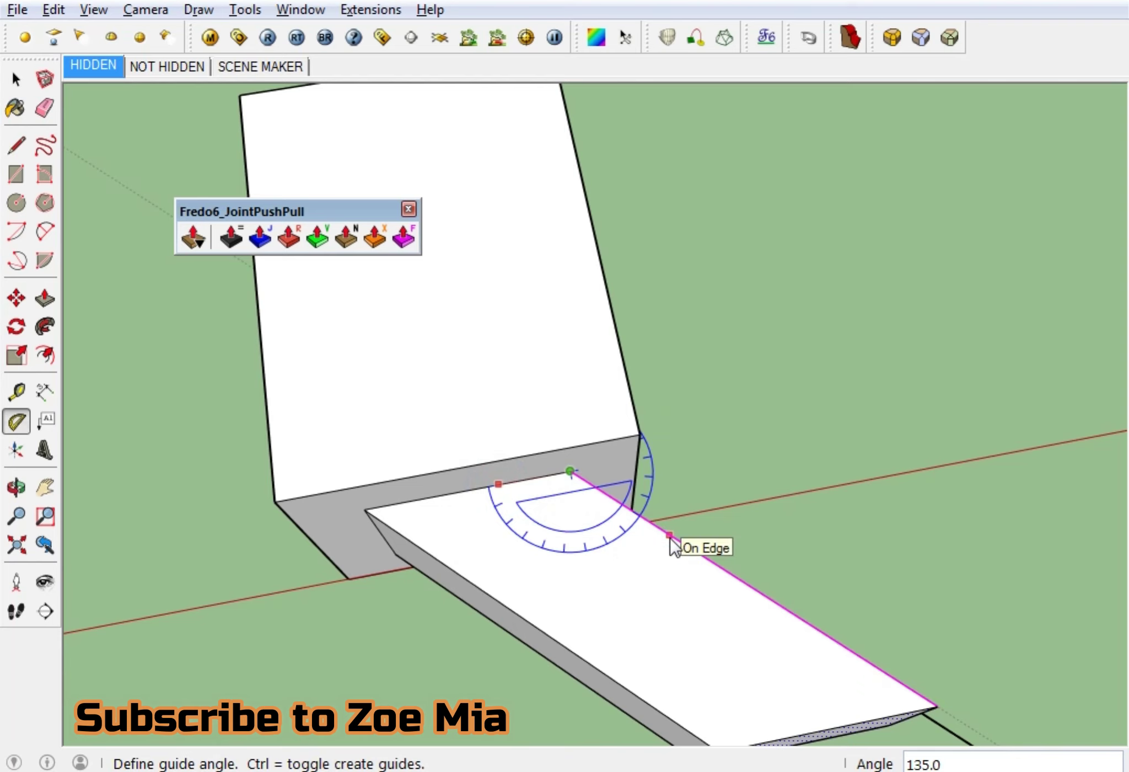
pyautogui.click(651, 522)
pyautogui.scroll(3, 634, 518)
pyautogui.scroll(3, 604, 512)
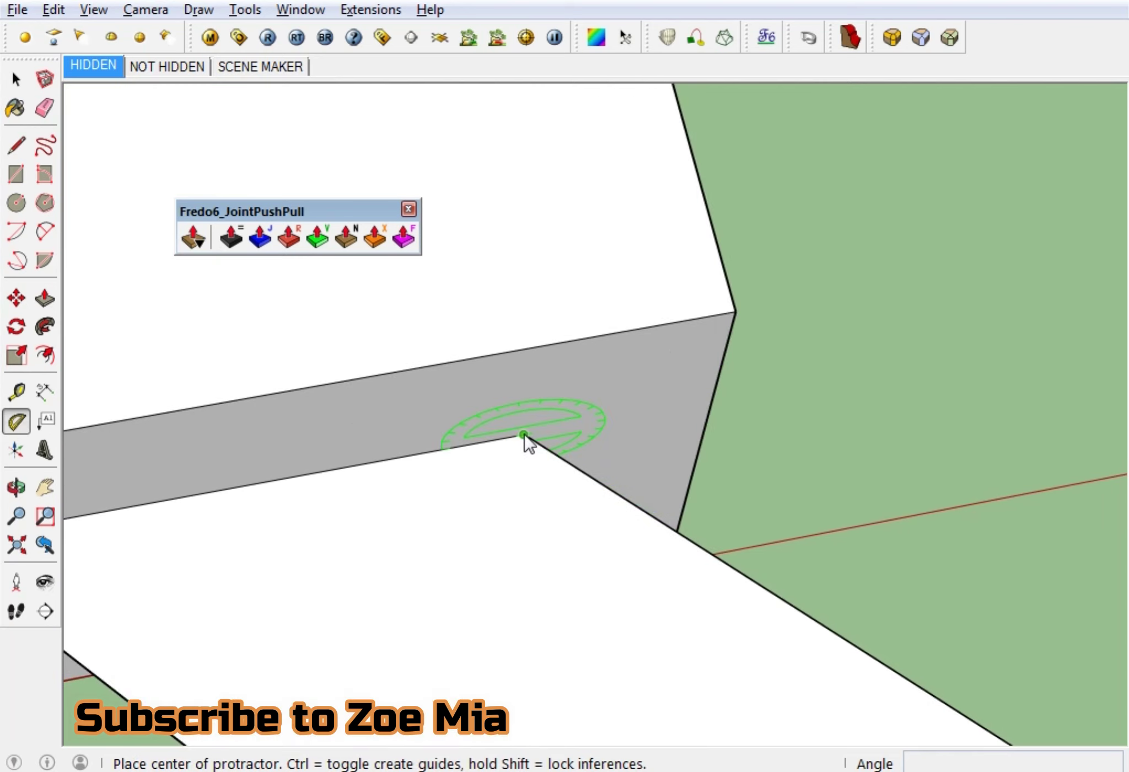
pyautogui.click(538, 446)
pyautogui.click(656, 419)
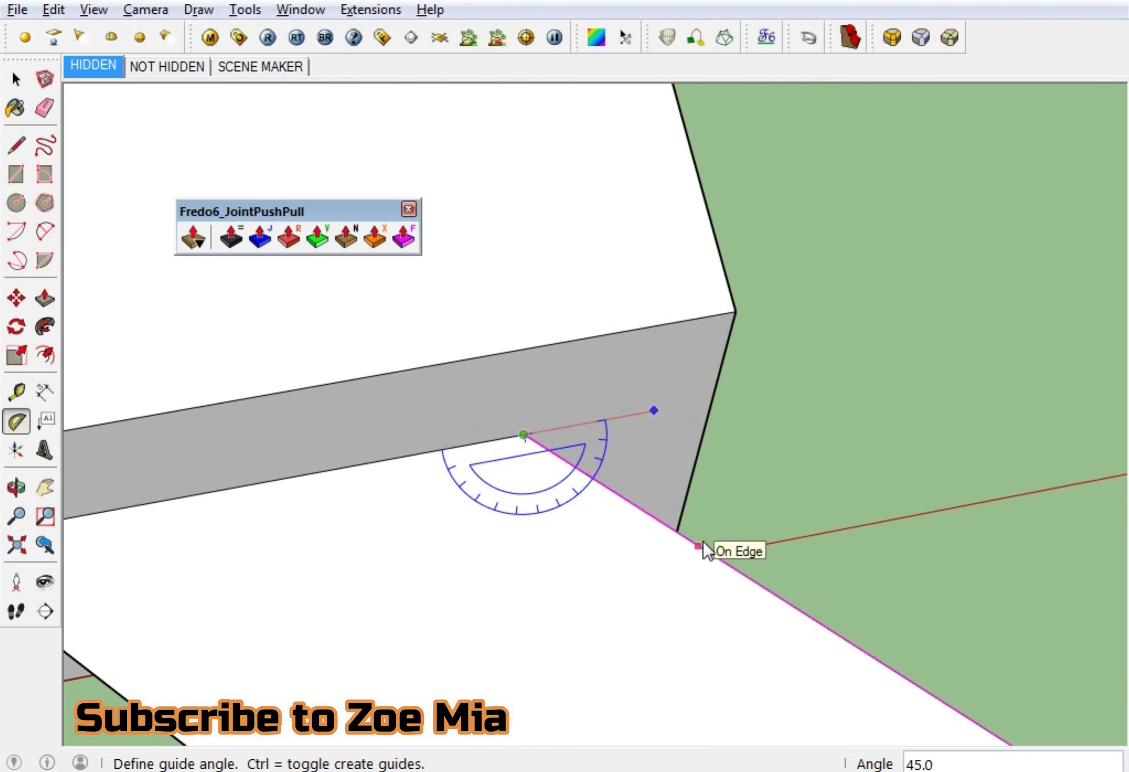
pyautogui.scroll(-2, 702, 542)
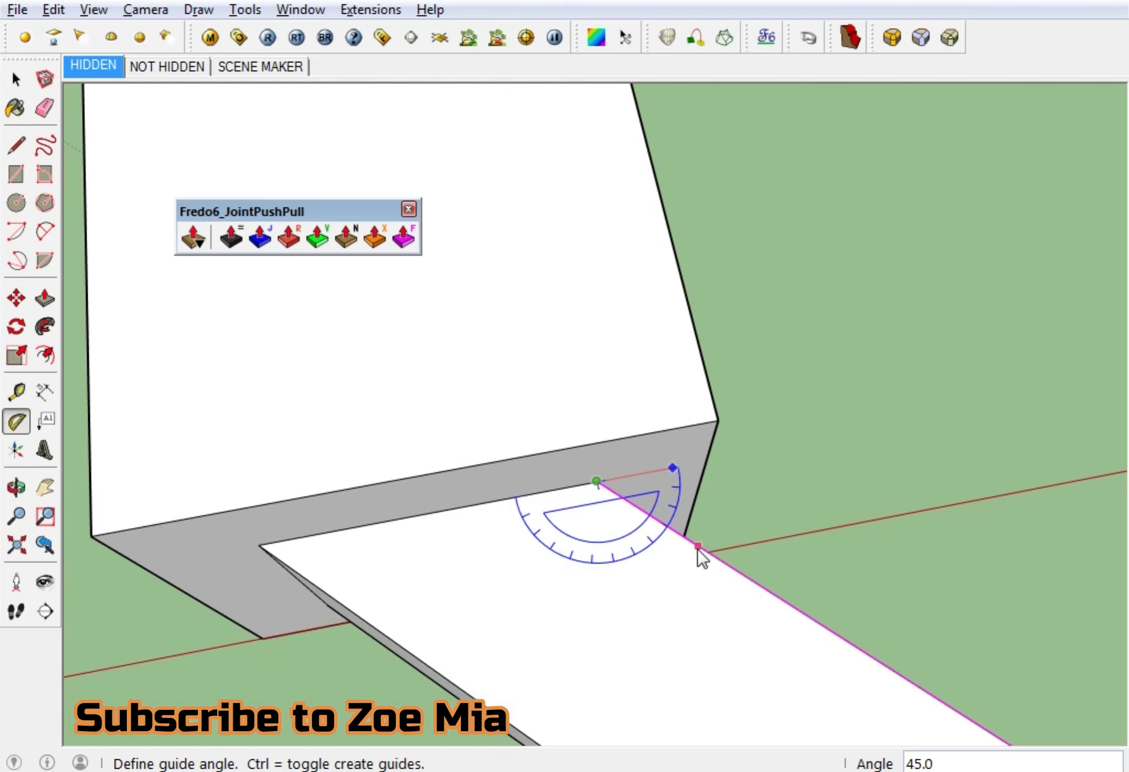
pyautogui.scroll(-2, 702, 542)
pyautogui.scroll(-2, 702, 548)
pyautogui.press('space')
pyautogui.scroll(-5, 679, 570)
pyautogui.moveTo(679, 570)
pyautogui.mouseDown(button='middle')
pyautogui.moveTo(751, 454)
pyautogui.moveTo(705, 527)
pyautogui.moveTo(723, 531)
pyautogui.moveTo(703, 536)
pyautogui.mouseUp(button='middle')
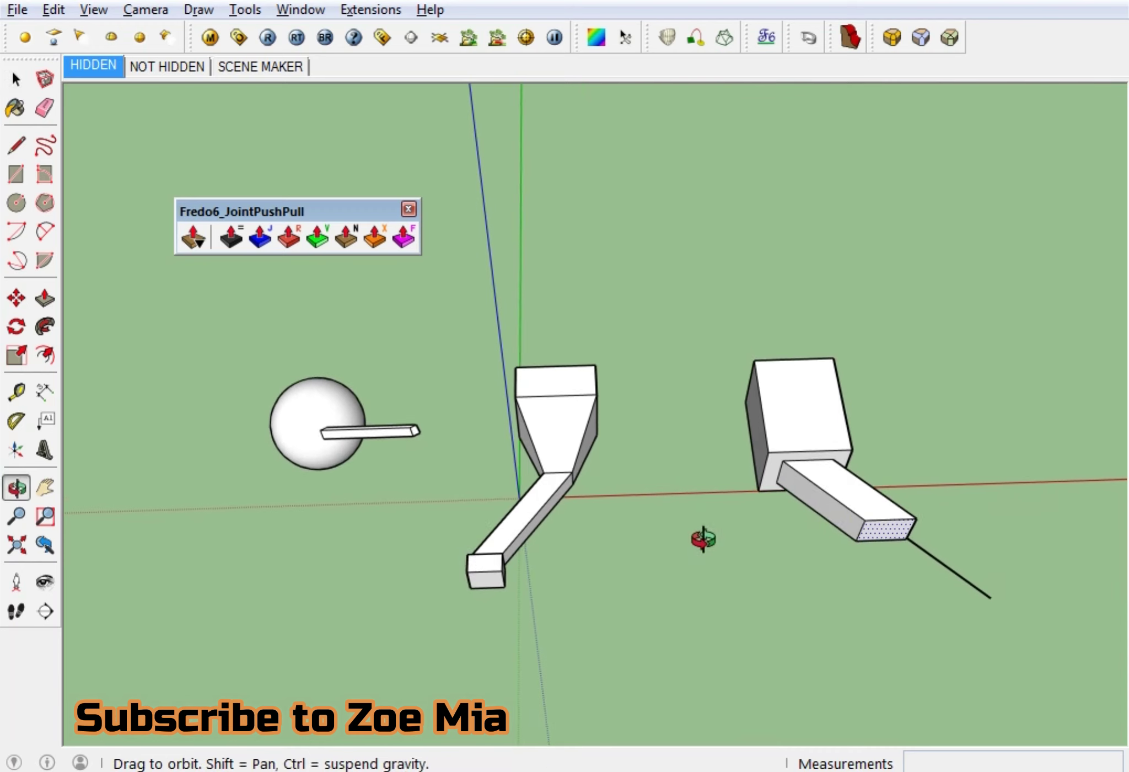
# Push the 45° beam's end face about 13' 8 3/16" along the custom direction.
pyautogui.click(312, 240)
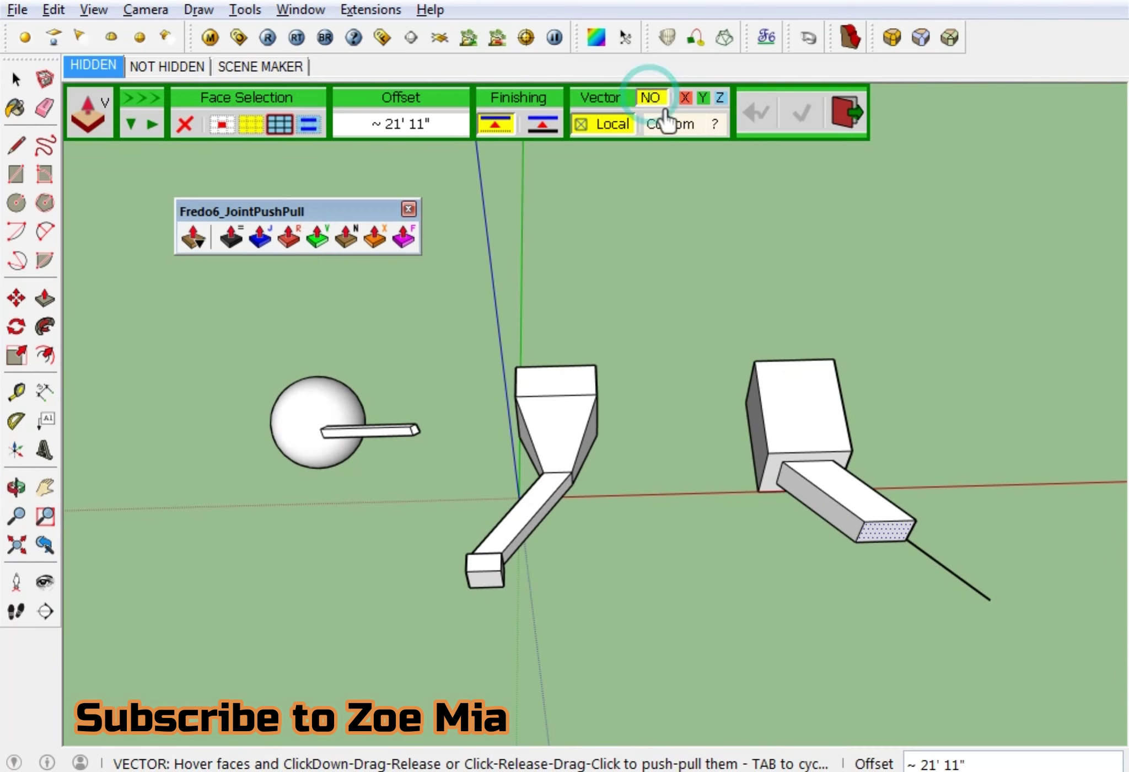
pyautogui.click(682, 122)
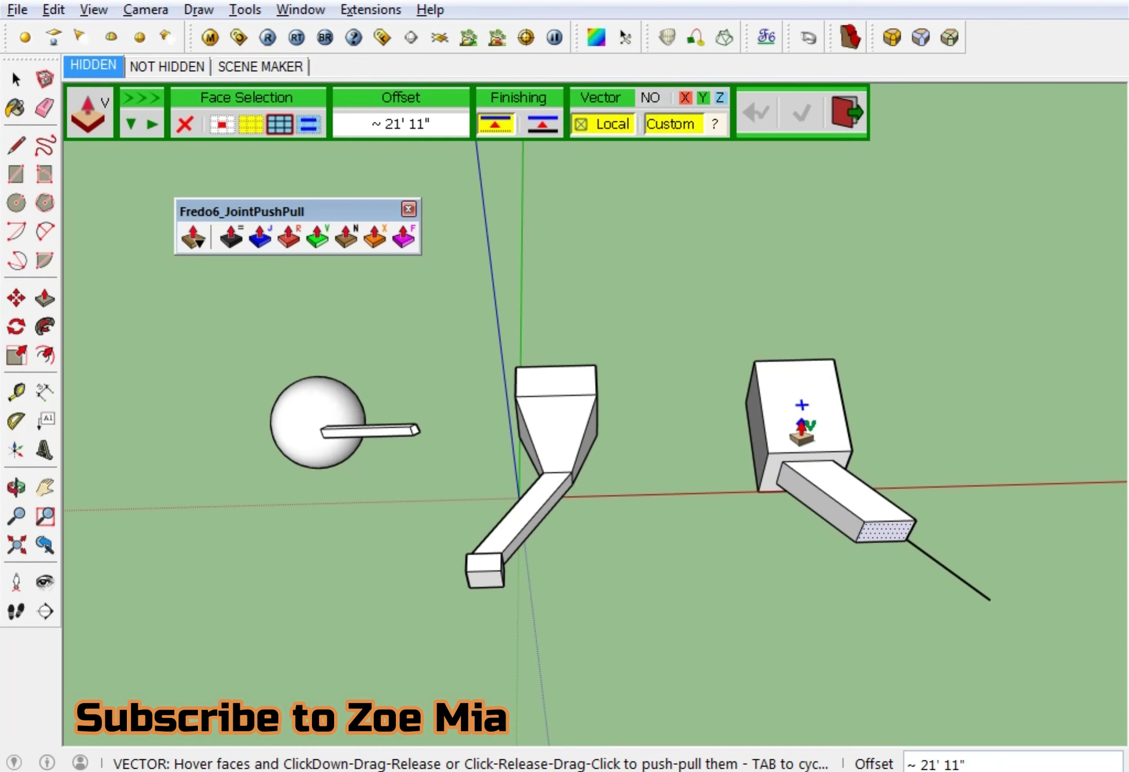
pyautogui.scroll(1, 838, 485)
pyautogui.scroll(2, 910, 568)
pyautogui.moveTo(953, 604); pyautogui.dragTo(1058, 666)
pyautogui.moveTo(1059, 666)
pyautogui.mouseDown(button='middle')
pyautogui.moveTo(579, 381)
pyautogui.moveTo(746, 595)
pyautogui.mouseUp(button='middle')
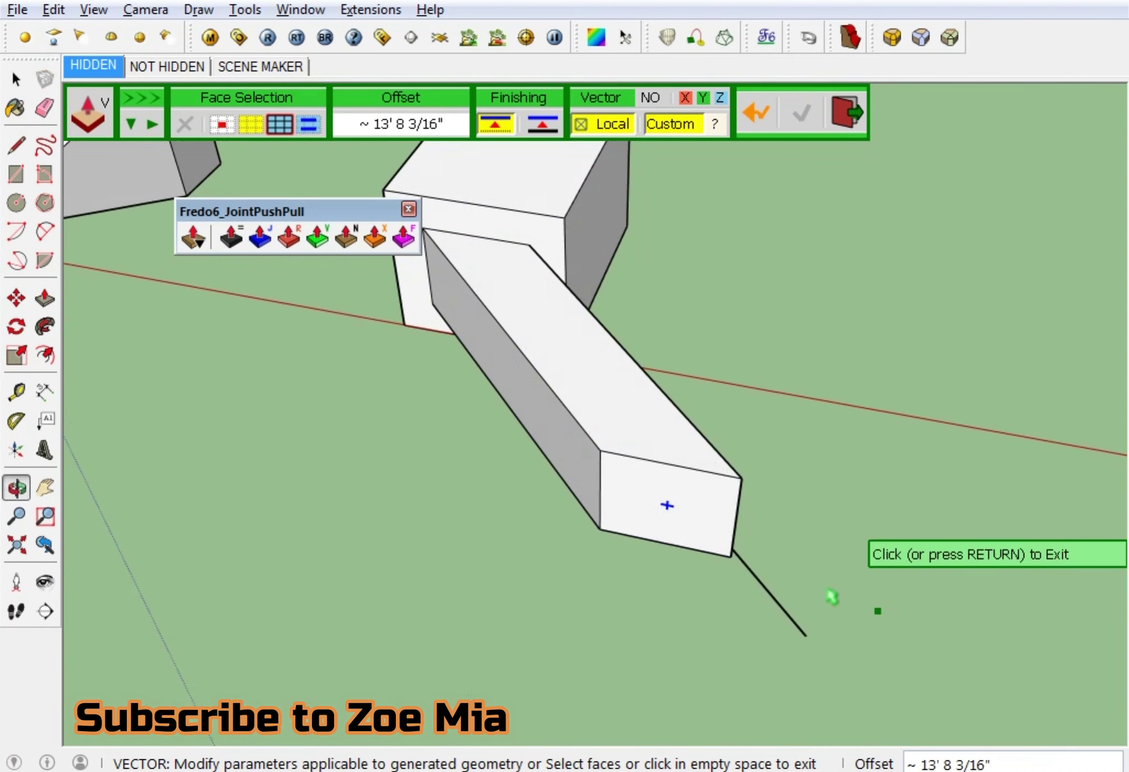
pyautogui.click(831, 598)
pyautogui.moveTo(685, 504); pyautogui.dragTo(319, 431, button='middle')
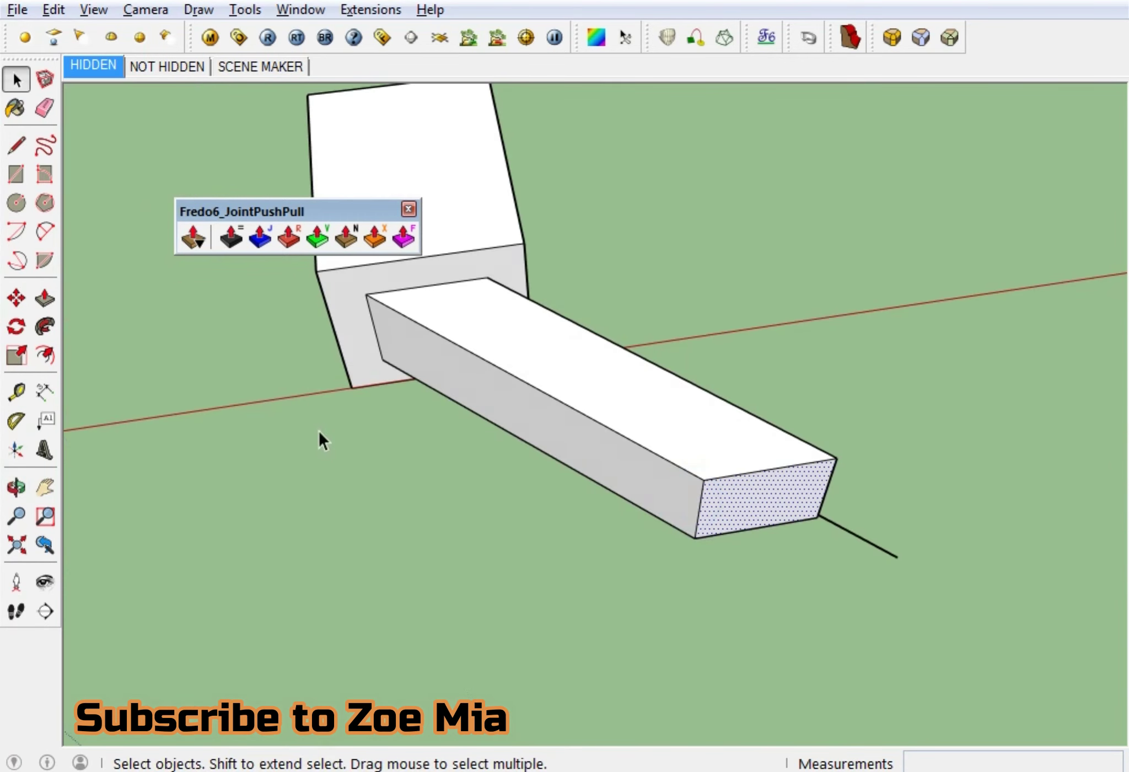
# Push the beam's end face again, 19' 1 7/16" along the custom direction.
pyautogui.click(329, 246)
pyautogui.moveTo(769, 505); pyautogui.dragTo(650, 438)
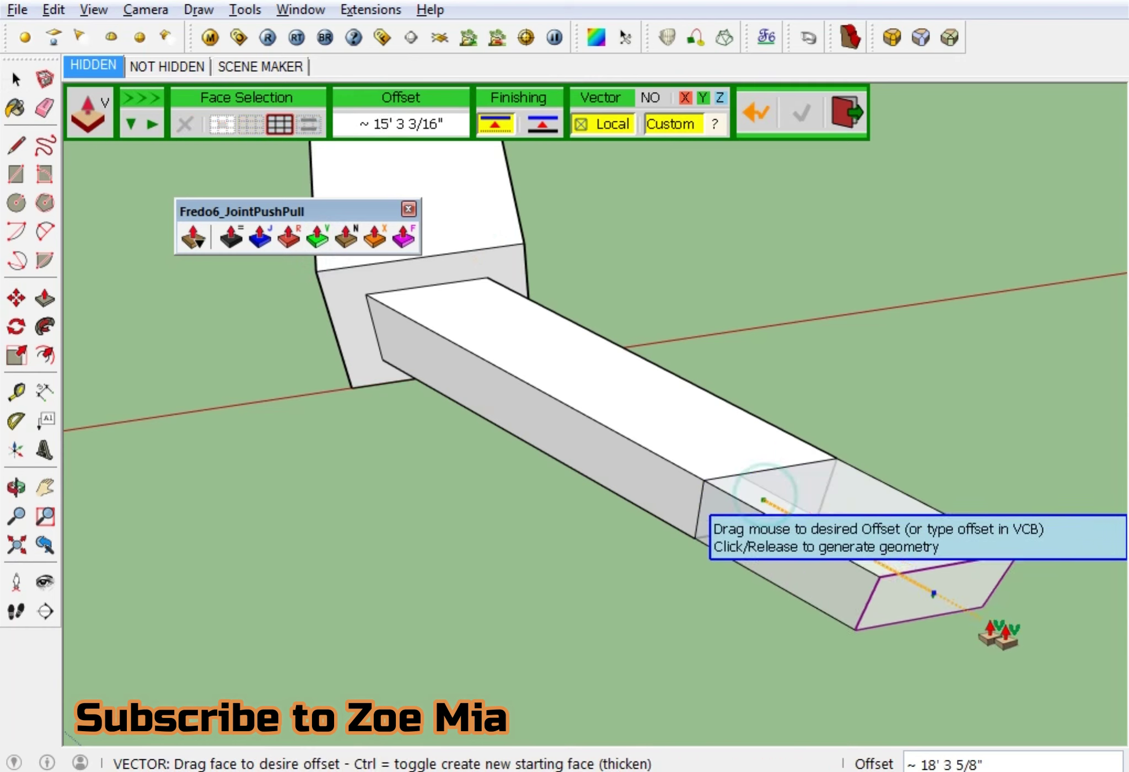
pyautogui.click(664, 99)
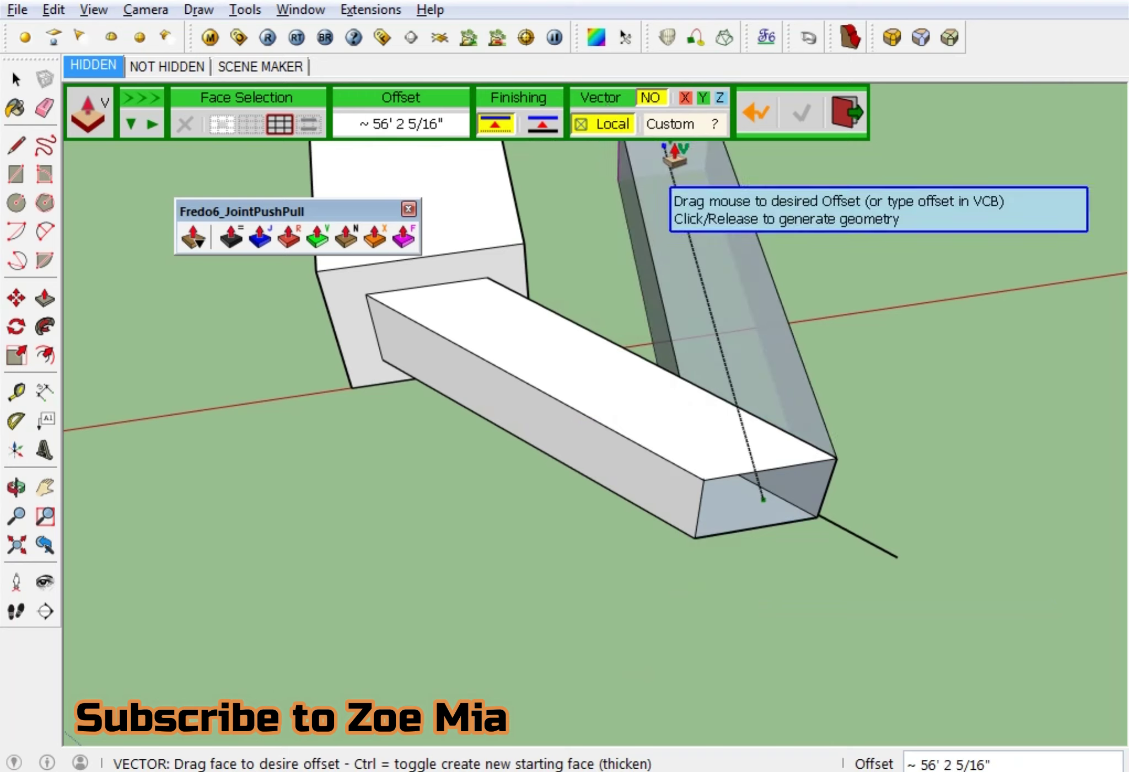
pyautogui.click(676, 120)
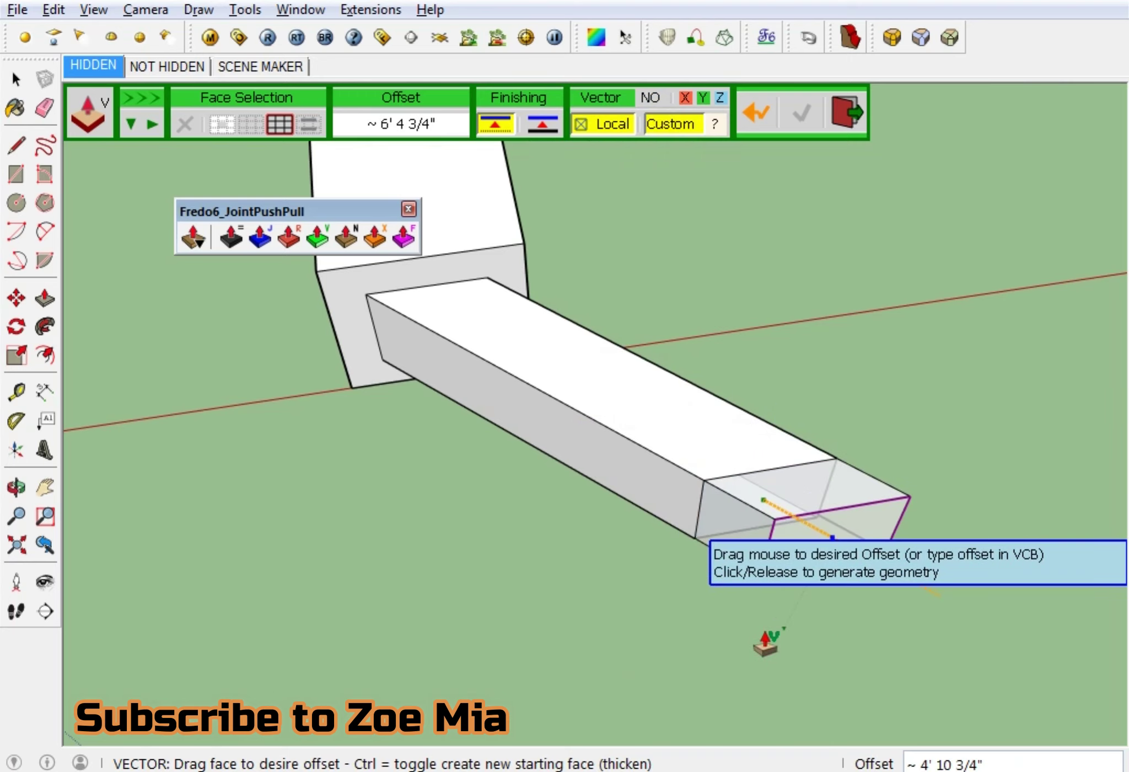
pyautogui.click(959, 661)
pyautogui.moveTo(960, 661); pyautogui.dragTo(547, 505, button='middle')
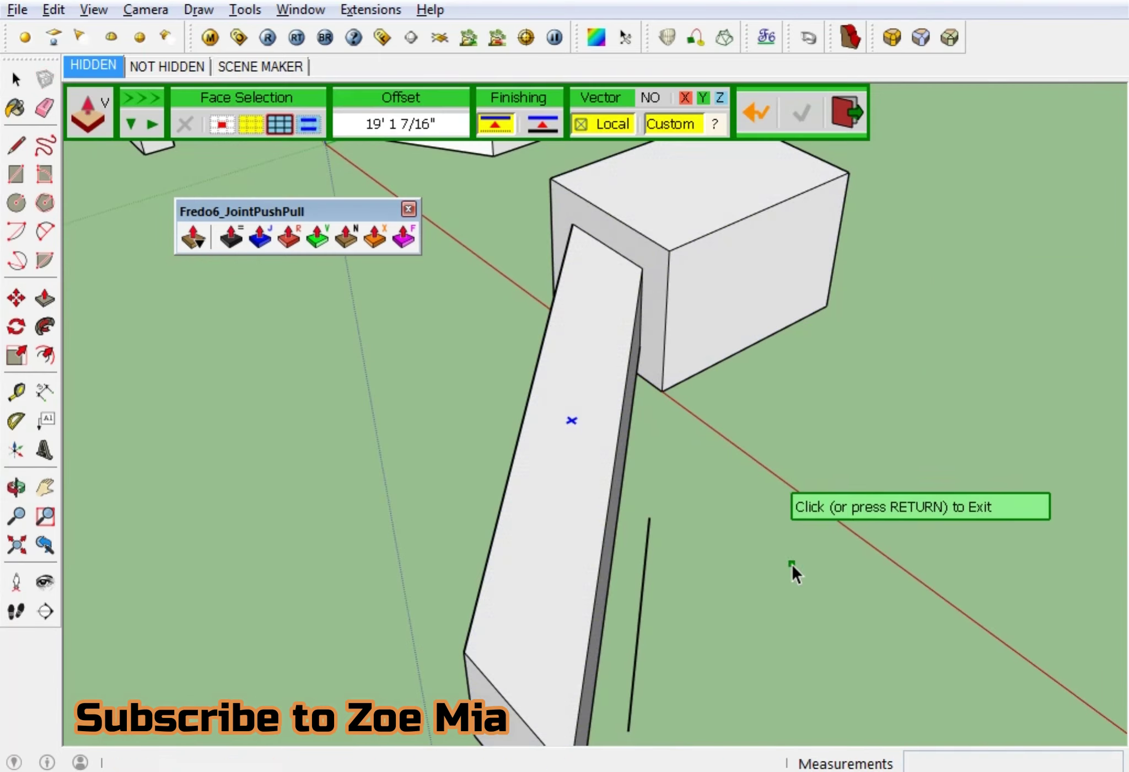
pyautogui.click(792, 564)
pyautogui.moveTo(792, 563)
pyautogui.mouseDown(button='middle')
pyautogui.moveTo(1124, 475)
pyautogui.moveTo(705, 522)
pyautogui.moveTo(669, 506)
pyautogui.mouseUp(button='middle')
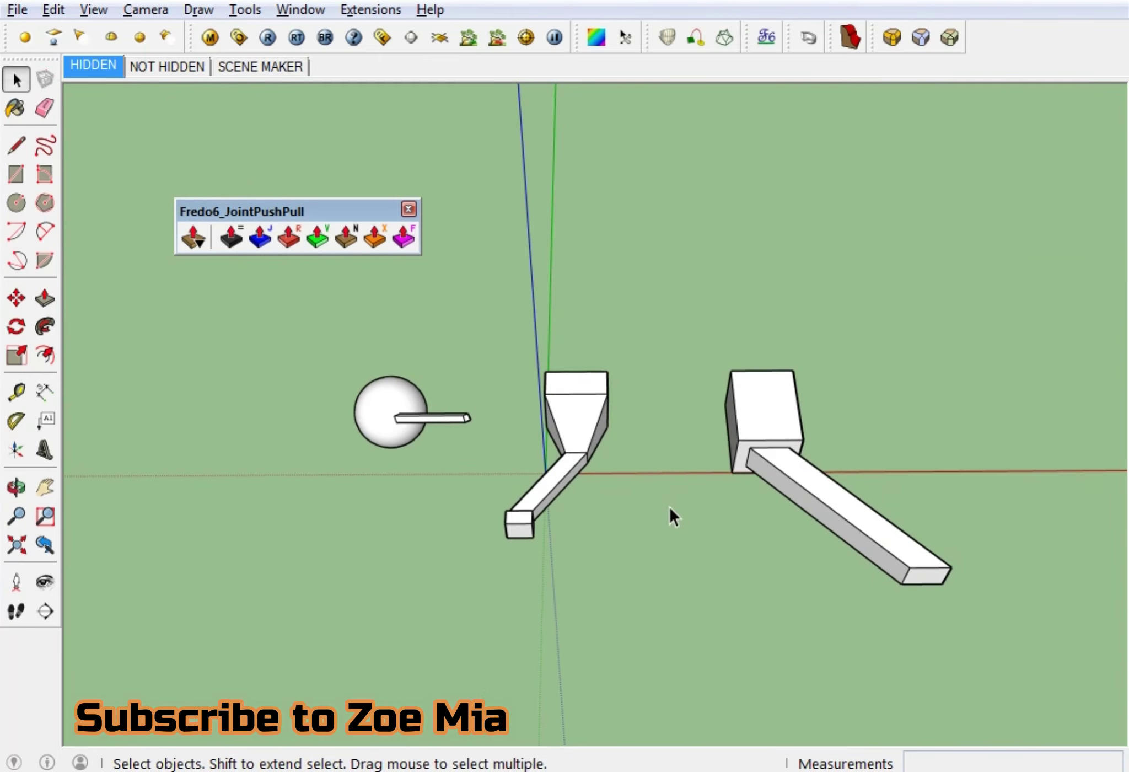